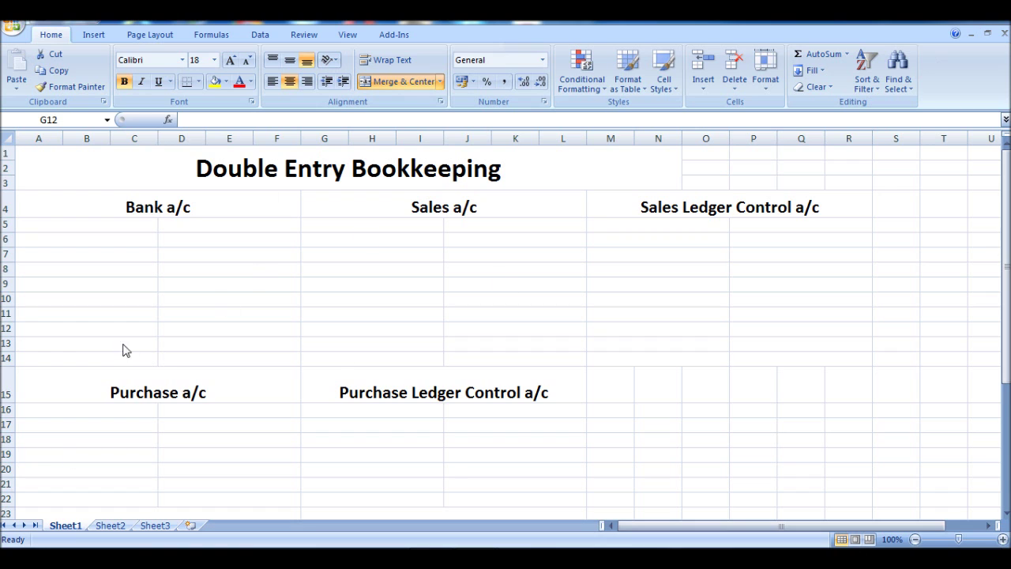
- Review the Bank, Sales, Sales Ledger Control, Purchase and Purchase Ledger Control account headings
left_click(193, 204)
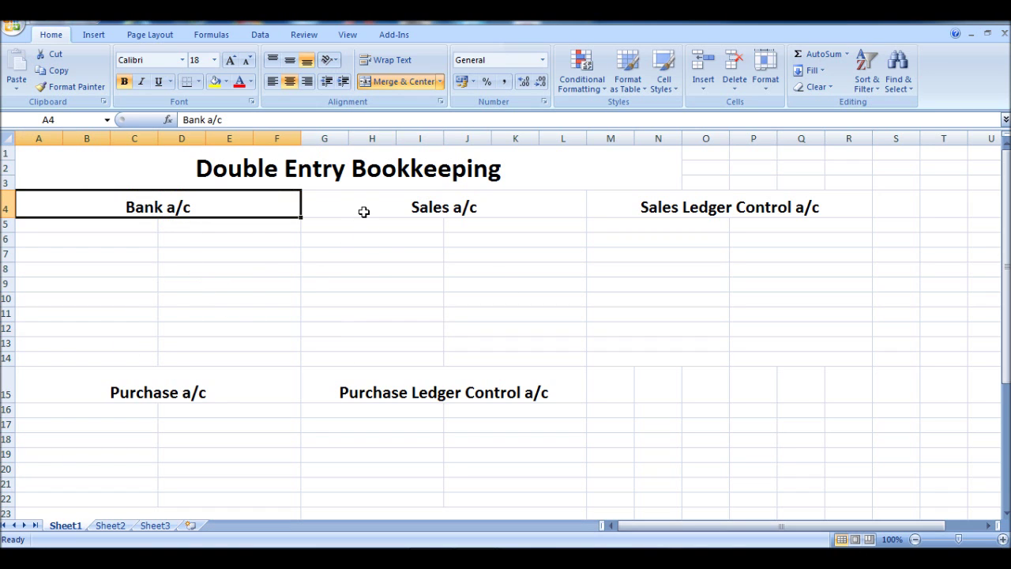
left_click(364, 211)
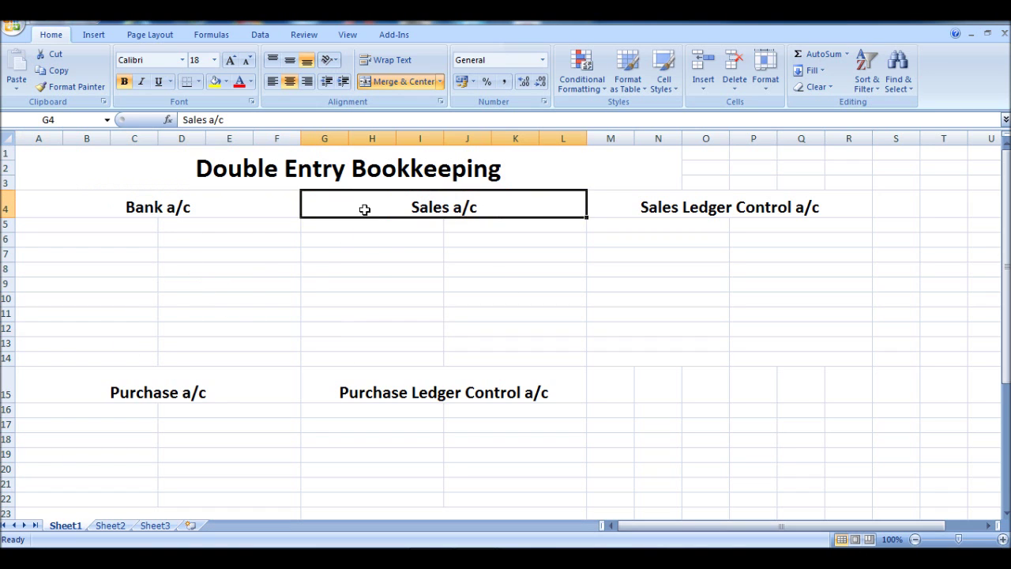
left_click(630, 211)
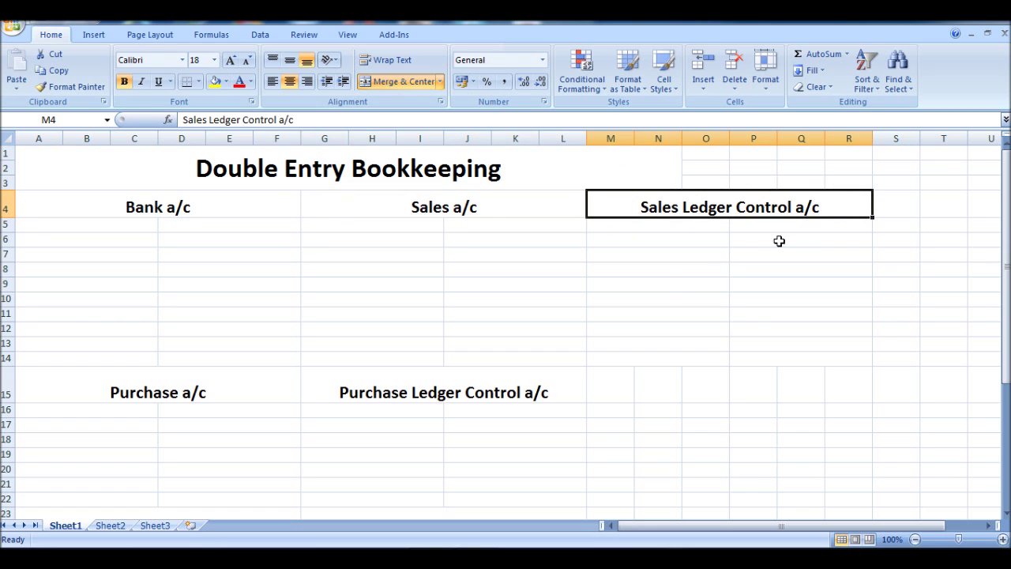
scroll(647, 294, "down", 1)
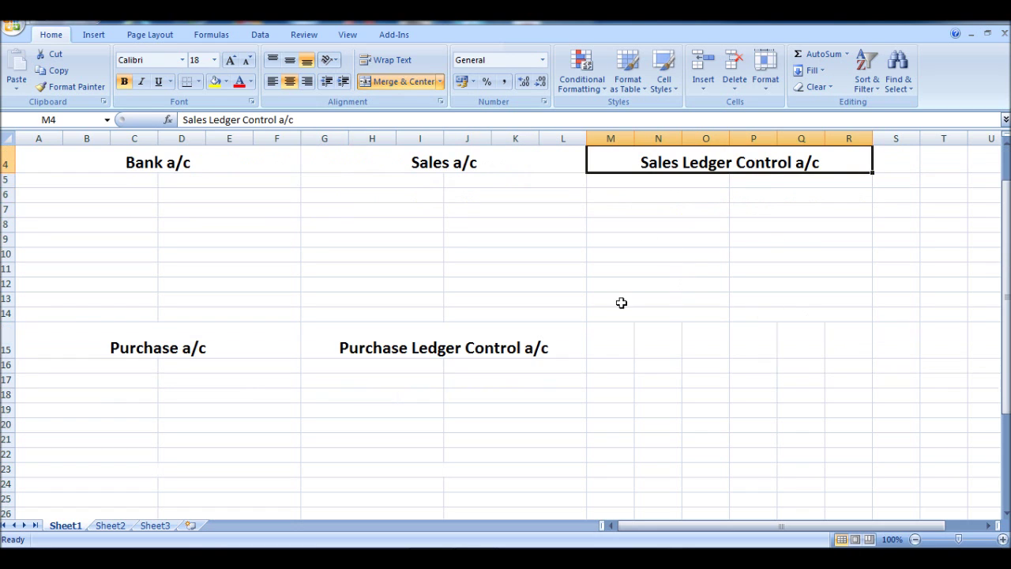
left_click(134, 335)
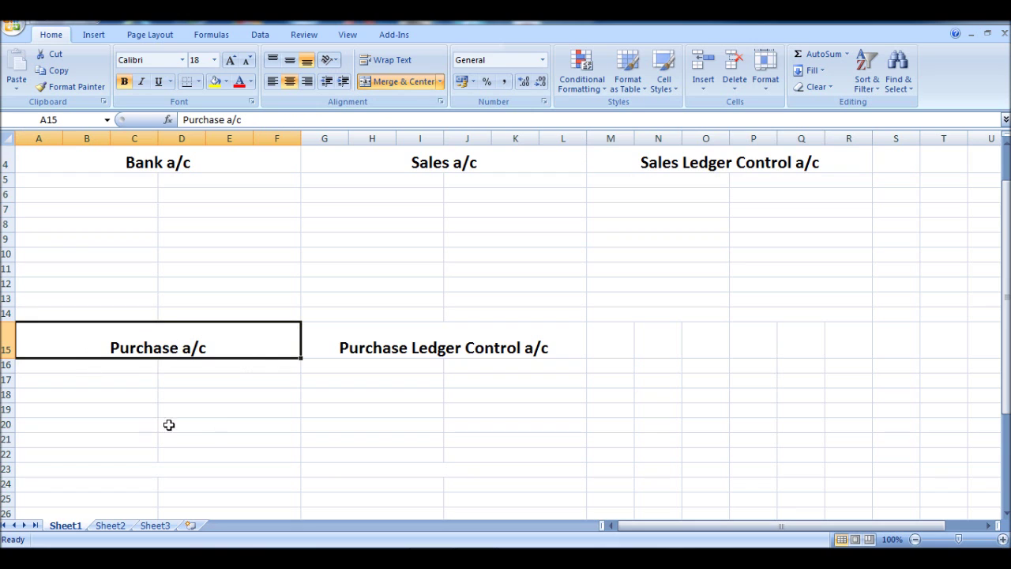
left_click(451, 348)
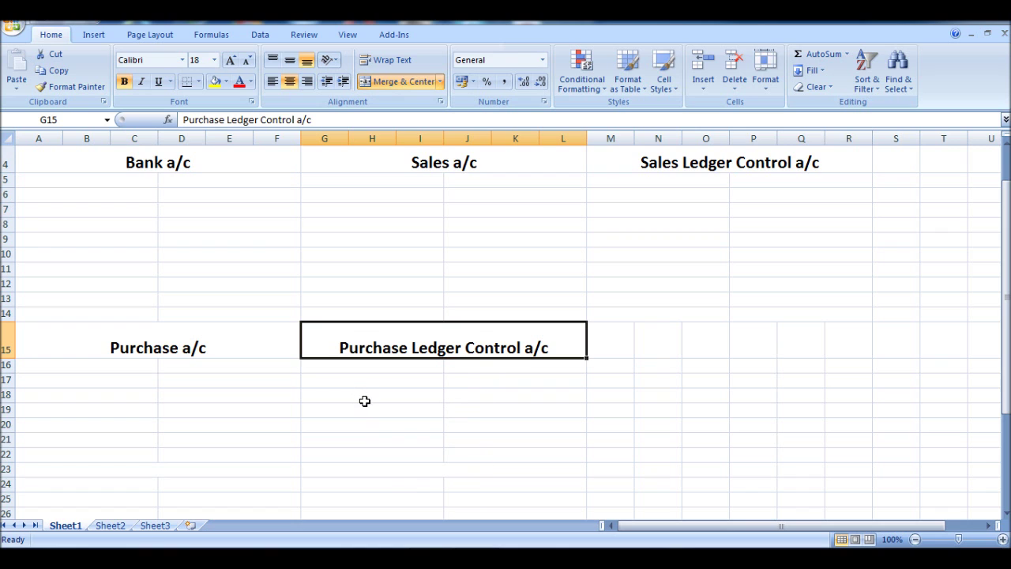
scroll(459, 413, "up", 1)
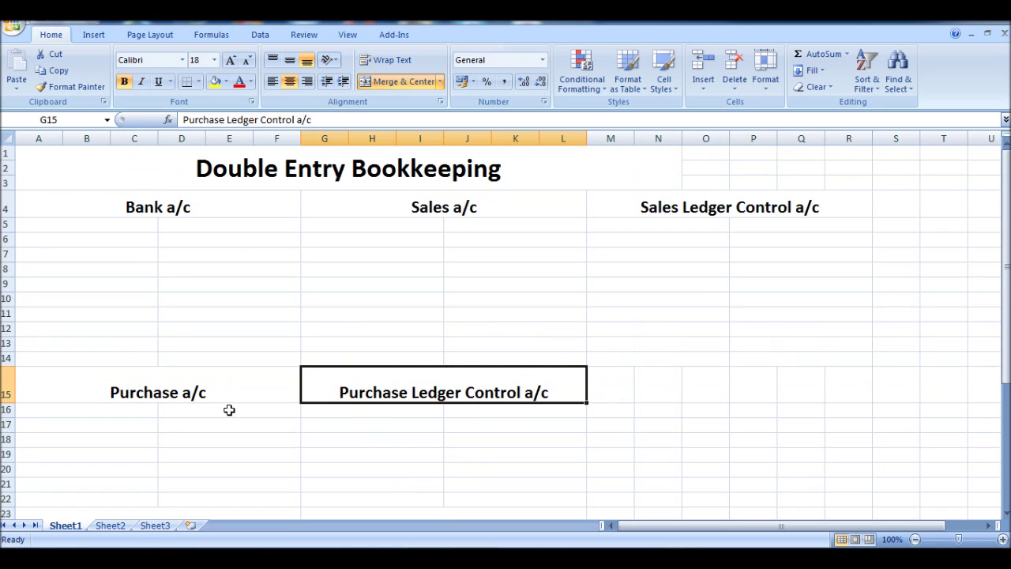
left_click(467, 231)
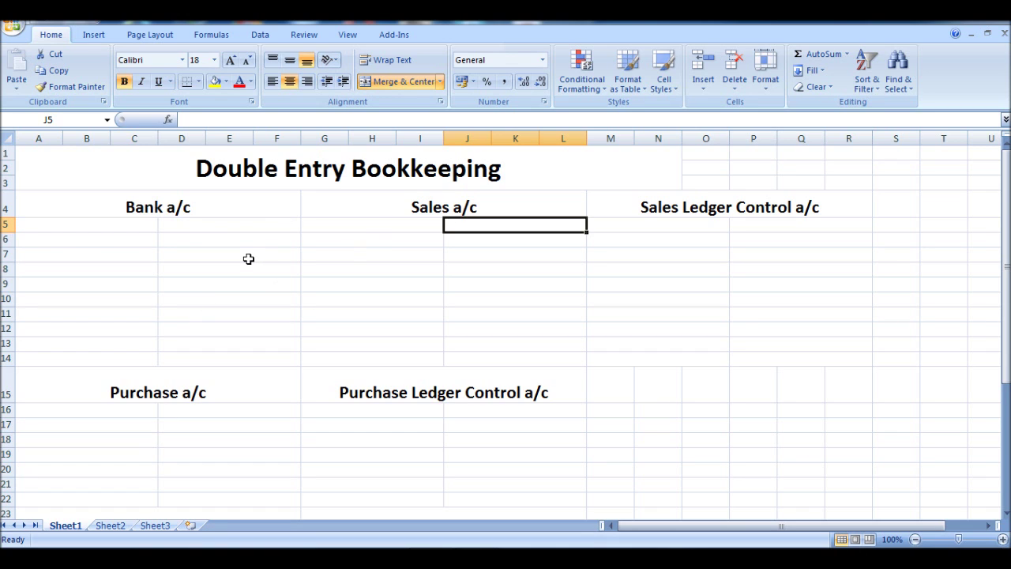
- Enter 100 in Bank a/c debit cell A5 and 100 in Sales a/c credit cell J5
left_click(108, 225)
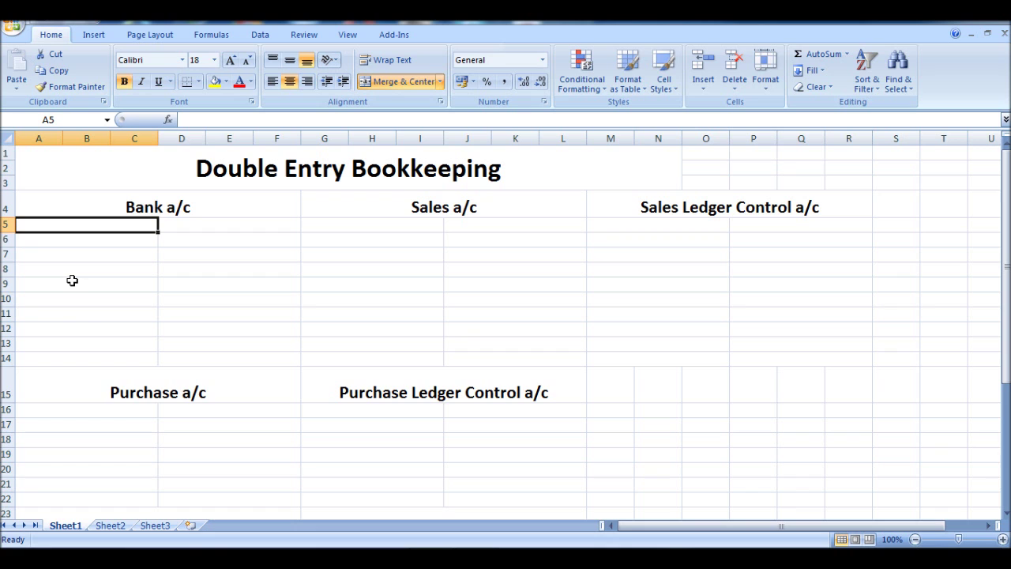
type("100")
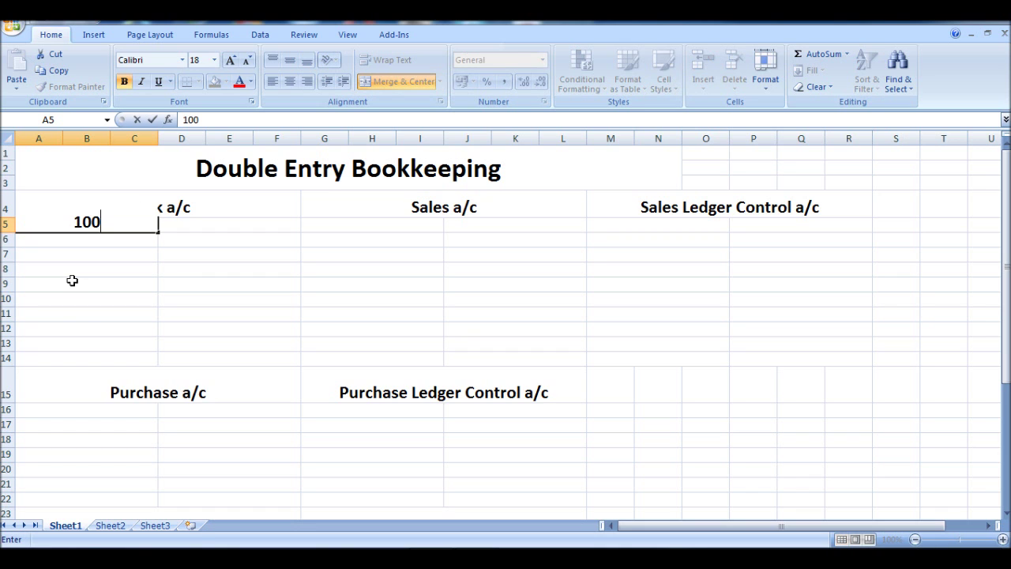
key("Return")
left_click(250, 255)
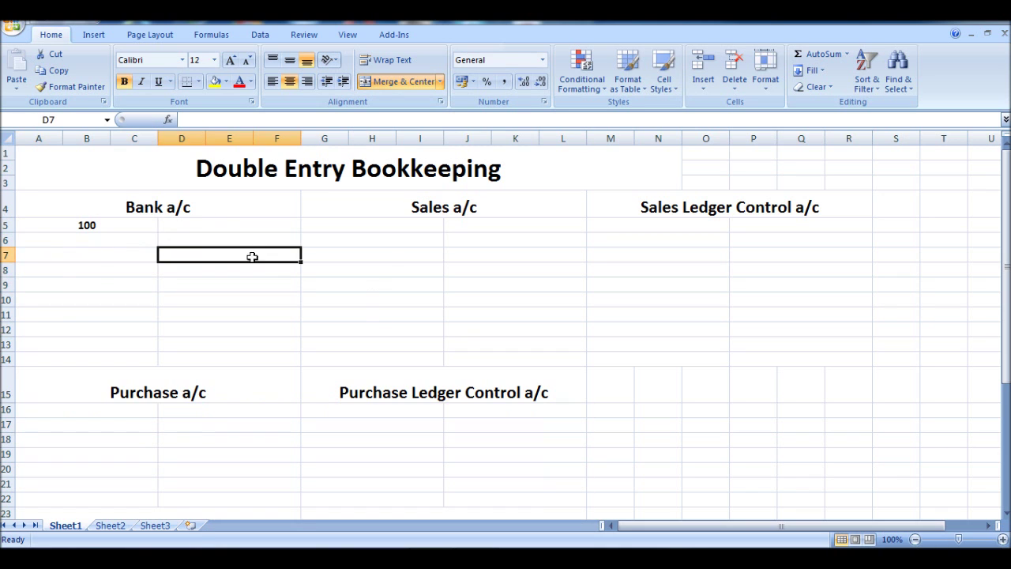
left_click(464, 226)
type("100")
key("Return")
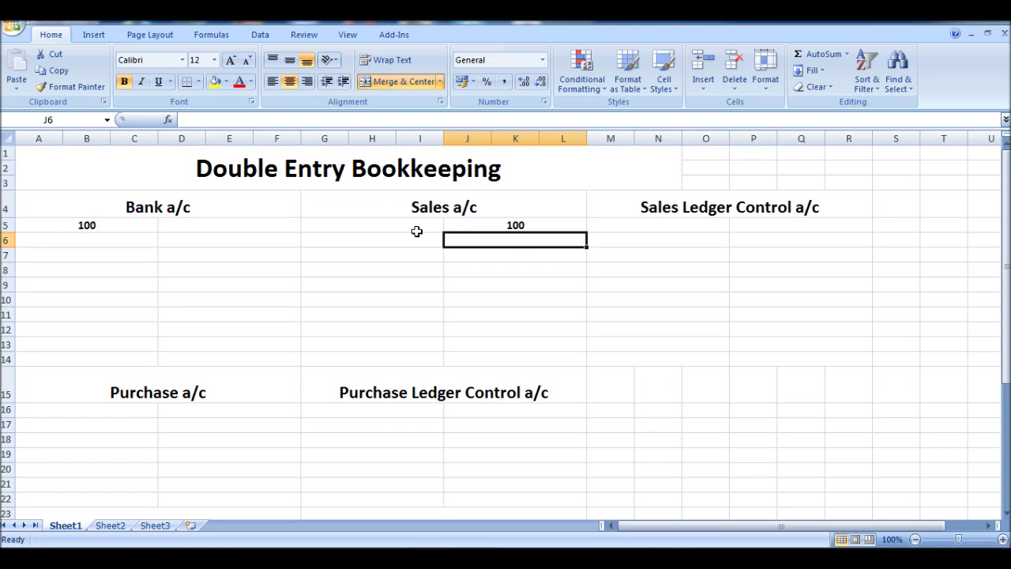
scroll(198, 261, "down", 2)
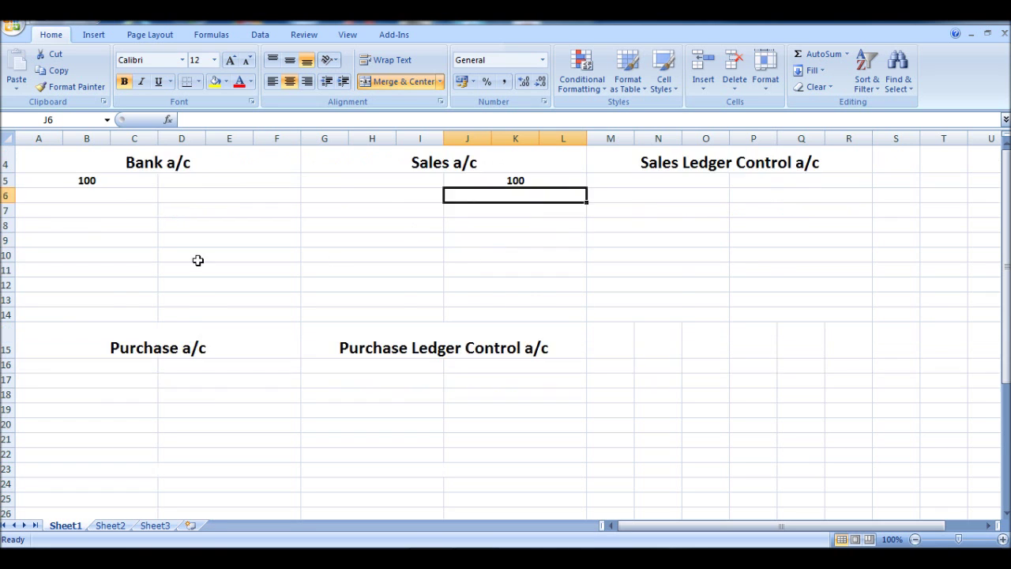
scroll(200, 340, "up", 2)
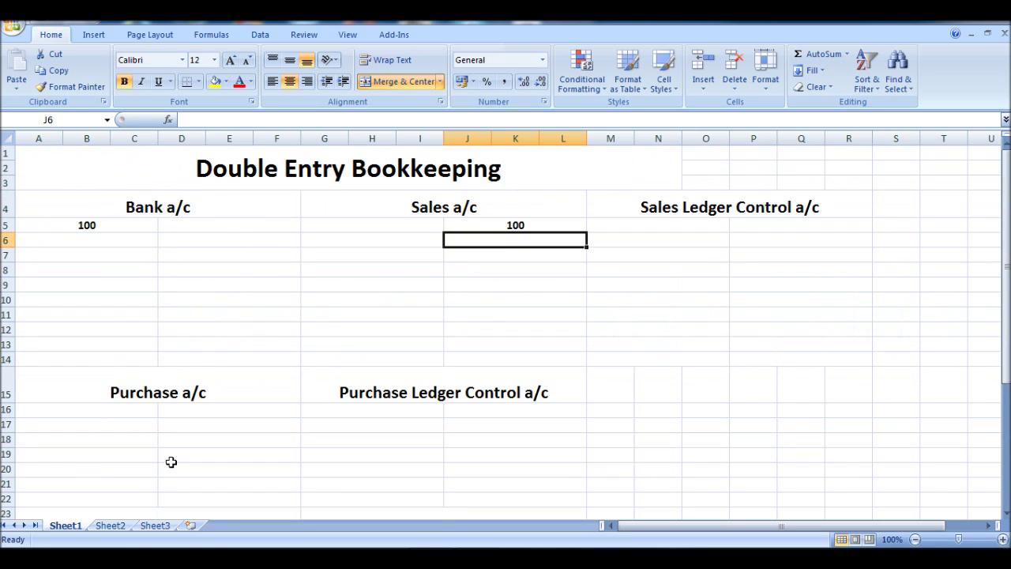
- Enter 50 in Bank a/c credit cell D5 and 50 in Purchase a/c debit cell A16
left_click(232, 225)
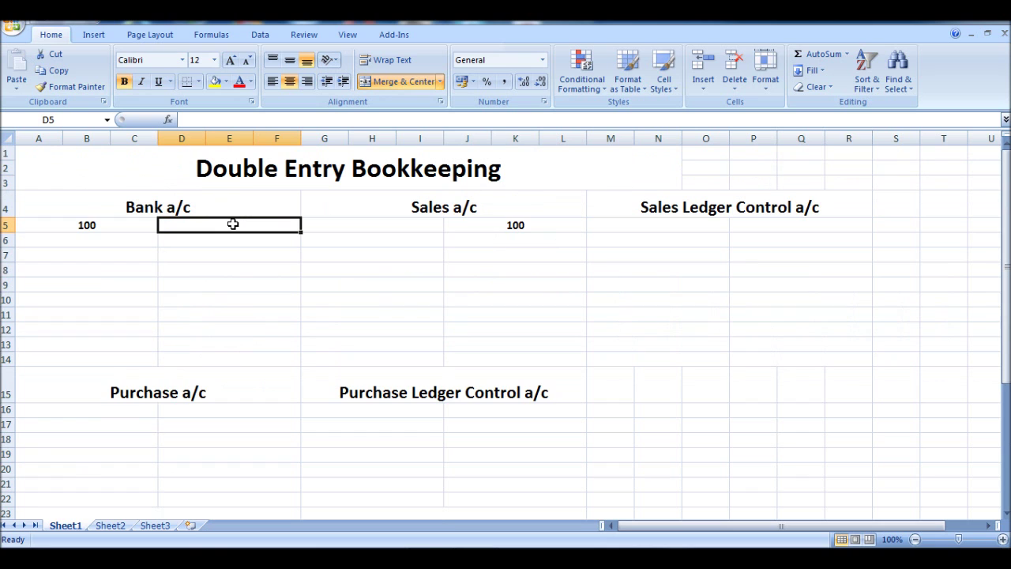
type("50")
key("Return")
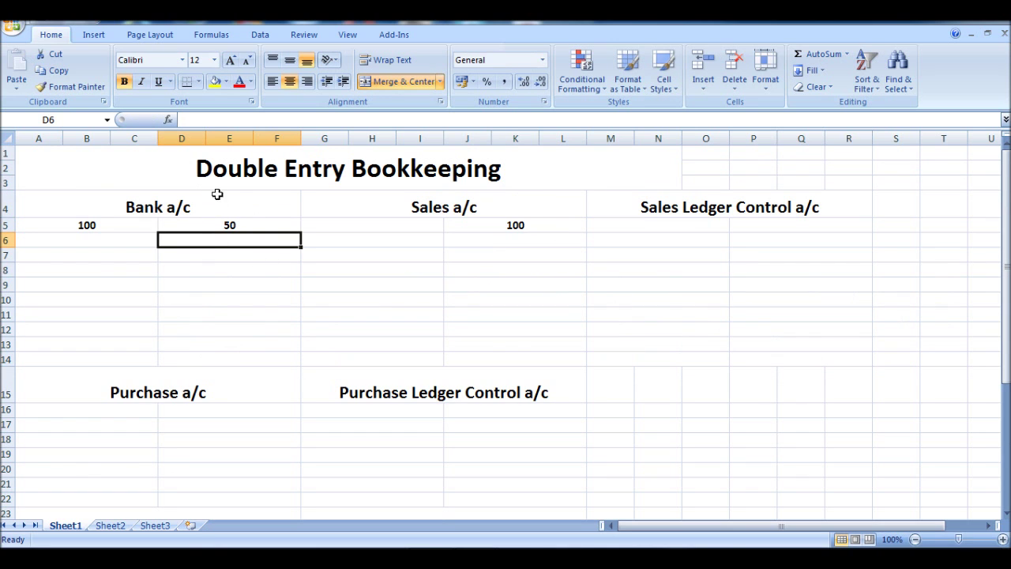
scroll(140, 361, "down", 1)
left_click(140, 363)
type("50")
key("Return")
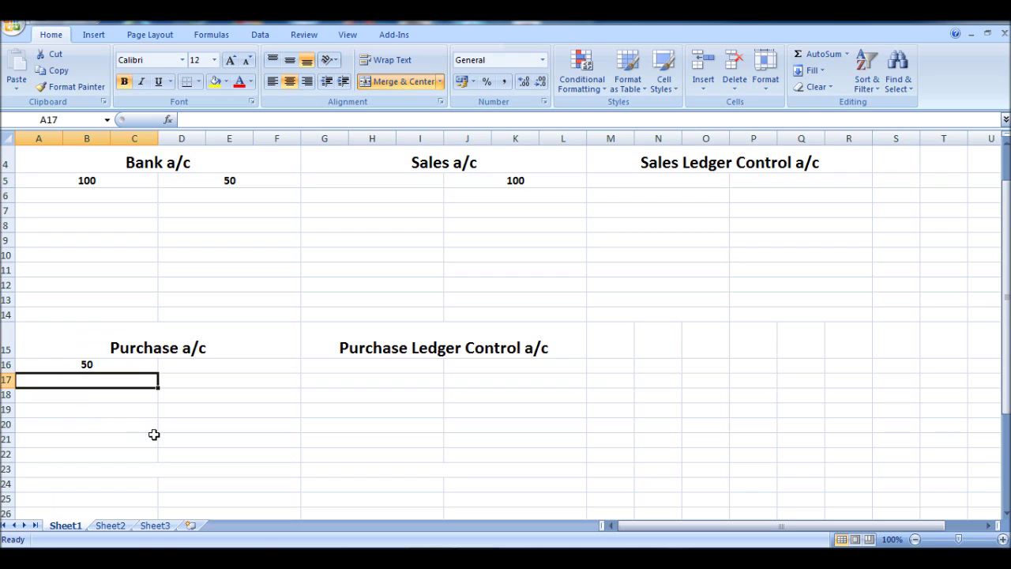
scroll(169, 429, "up", 1)
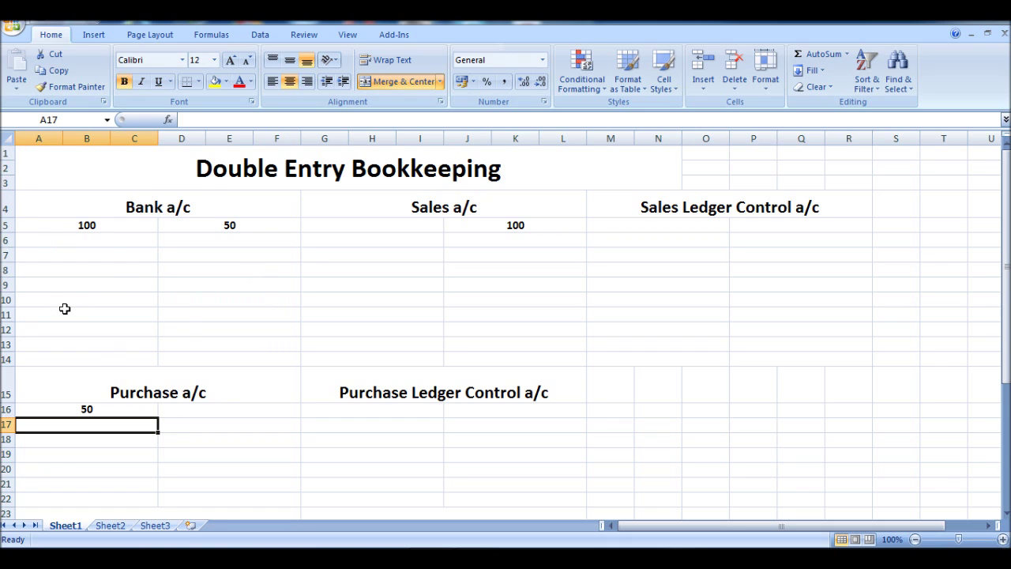
- Point out the debit and credit sides of the Sales Ledger Control a/c
left_click(717, 224)
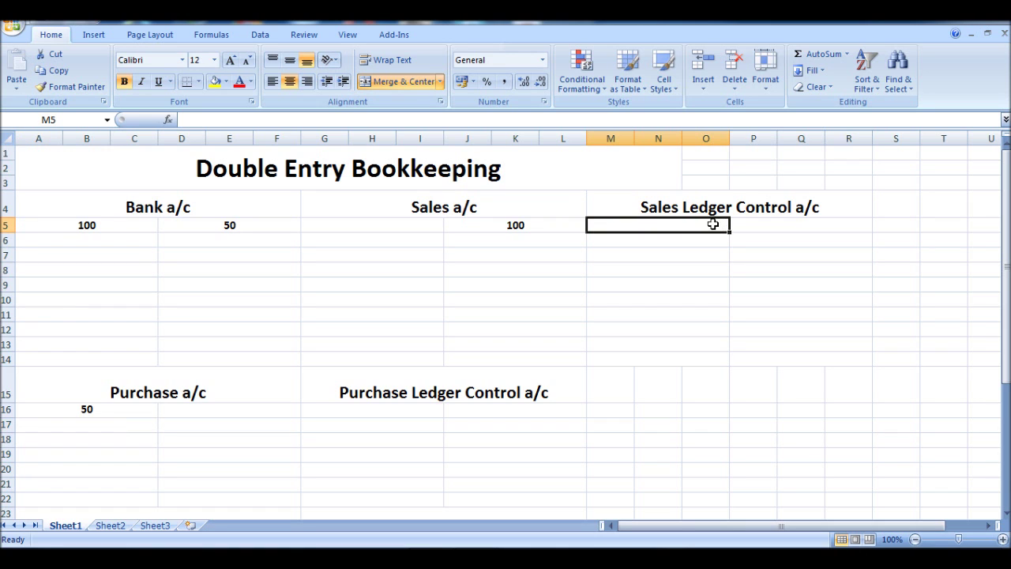
left_click(751, 225)
left_click(701, 237)
left_click(752, 224)
left_click(715, 227)
- Enter 200 in Sales a/c credit cell J6 and recheck the entry
left_click(539, 243)
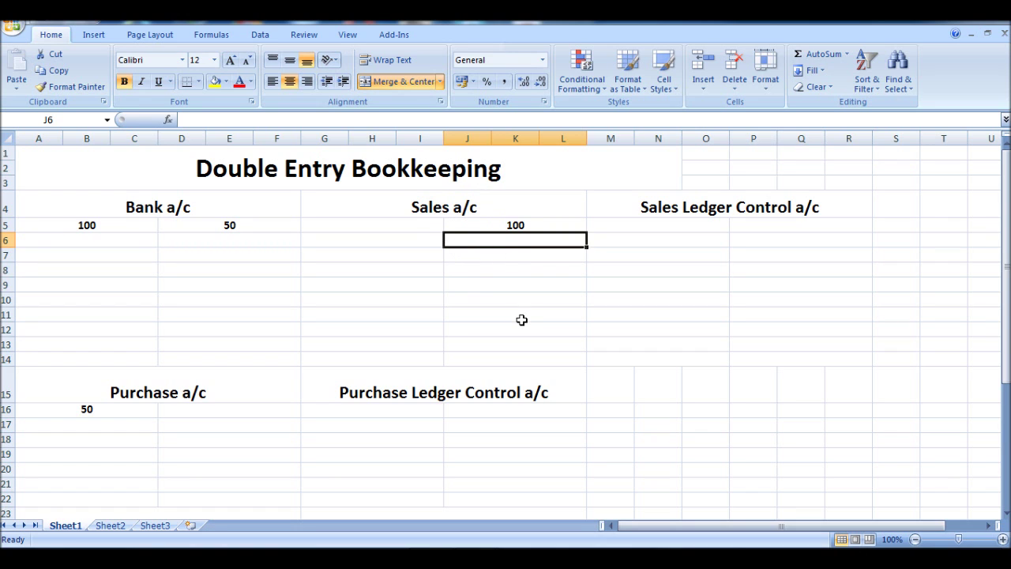
type("200")
key("Return")
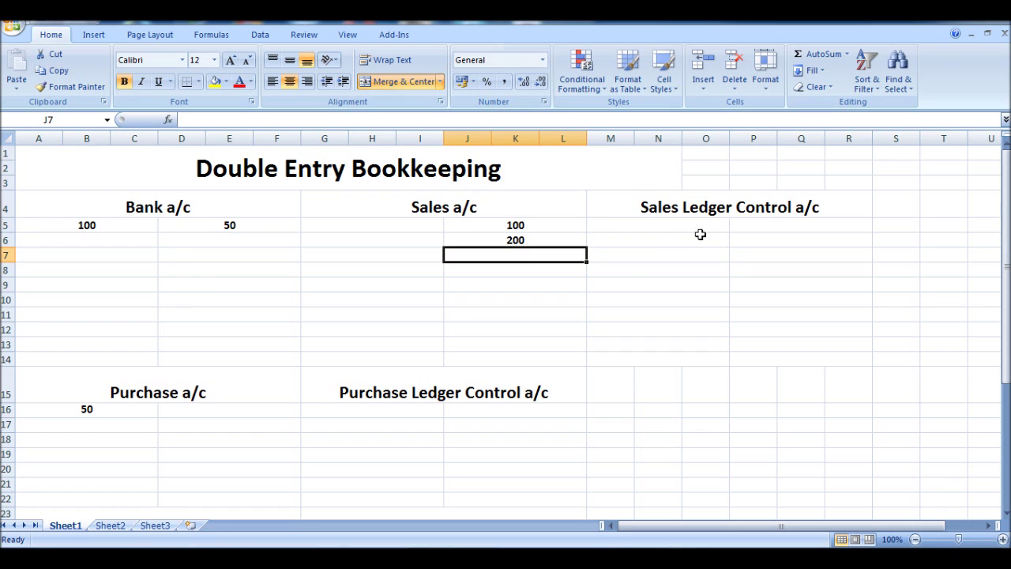
left_click(542, 219)
left_click(535, 244)
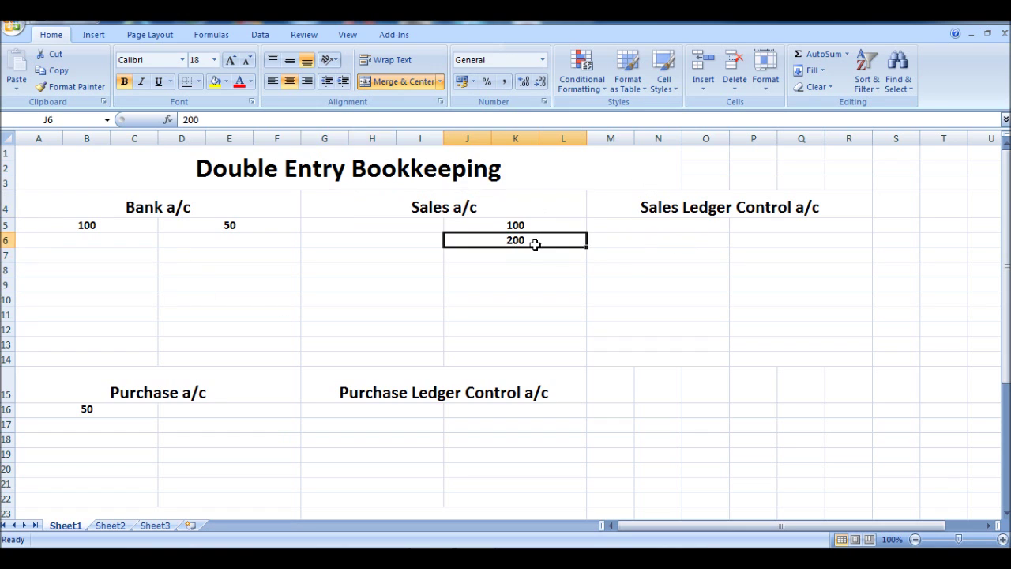
- Enter 200 in Sales Ledger Control a/c debit cell M5 and recheck it
left_click(668, 227)
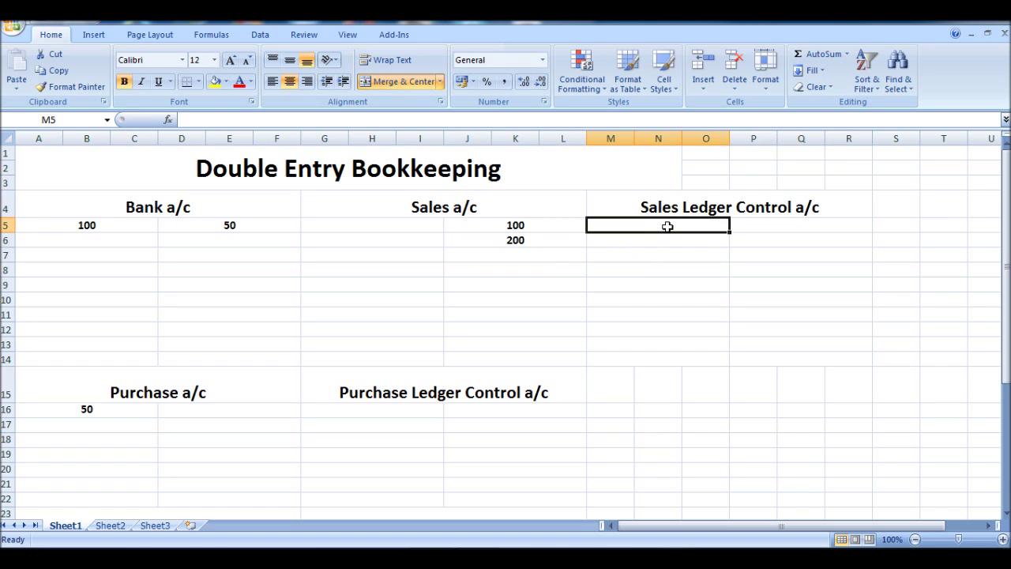
type("200")
key("Return")
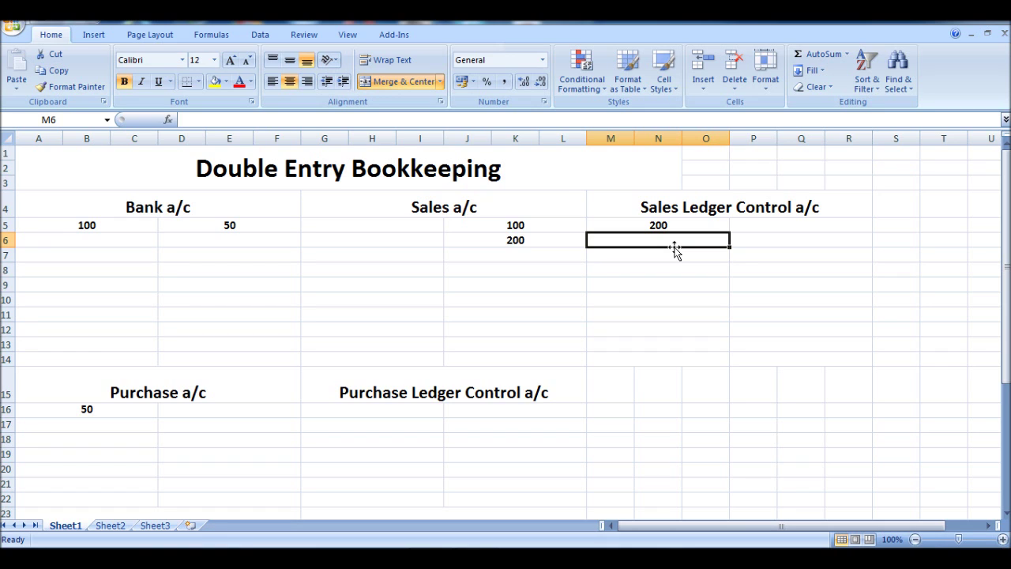
left_click(677, 217)
left_click(680, 227)
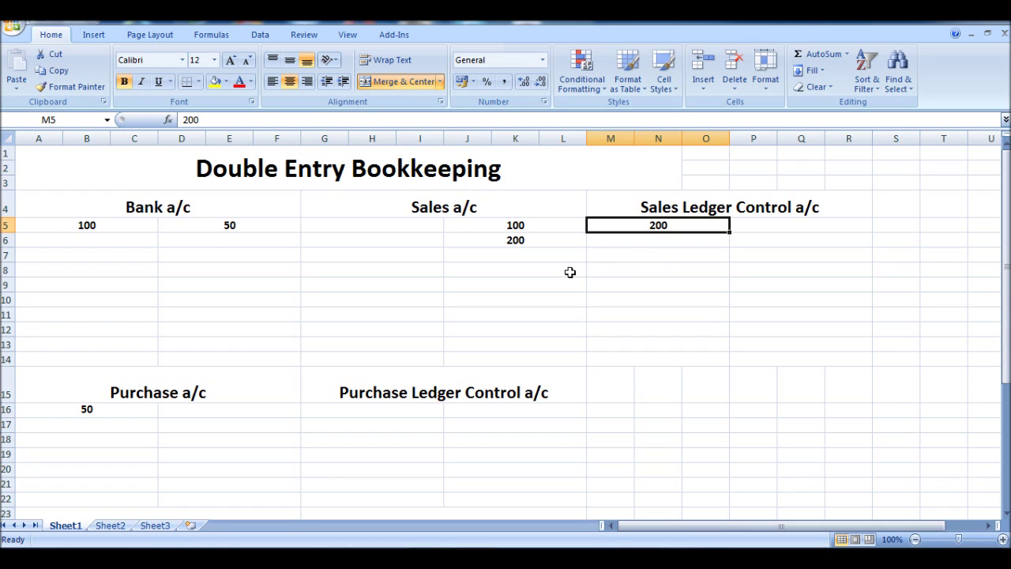
- Enter 50 in Sales a/c credit cell J7 and 50 in Sales Ledger Control debit cell M6
left_click(544, 251)
type("50")
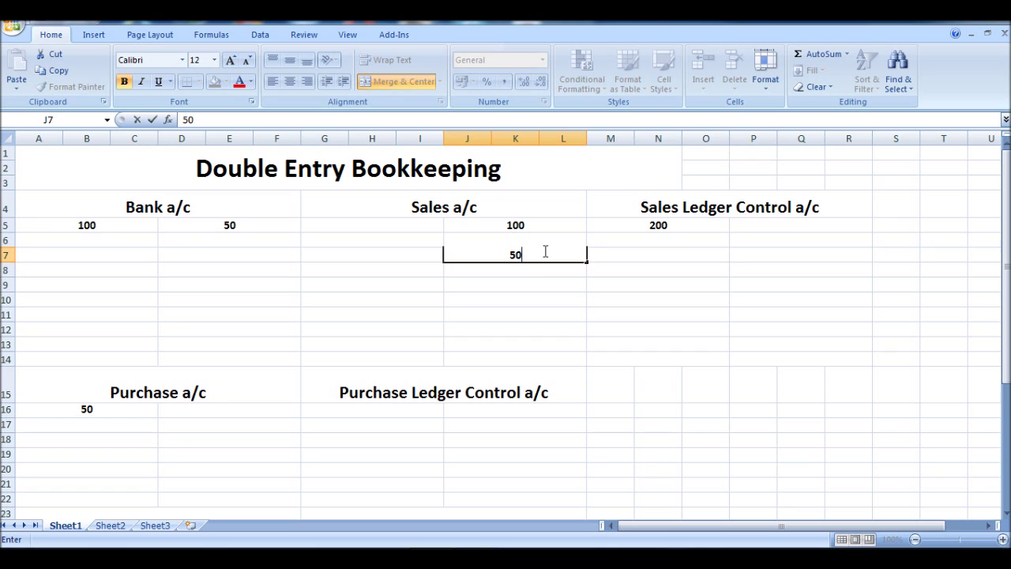
key("Return")
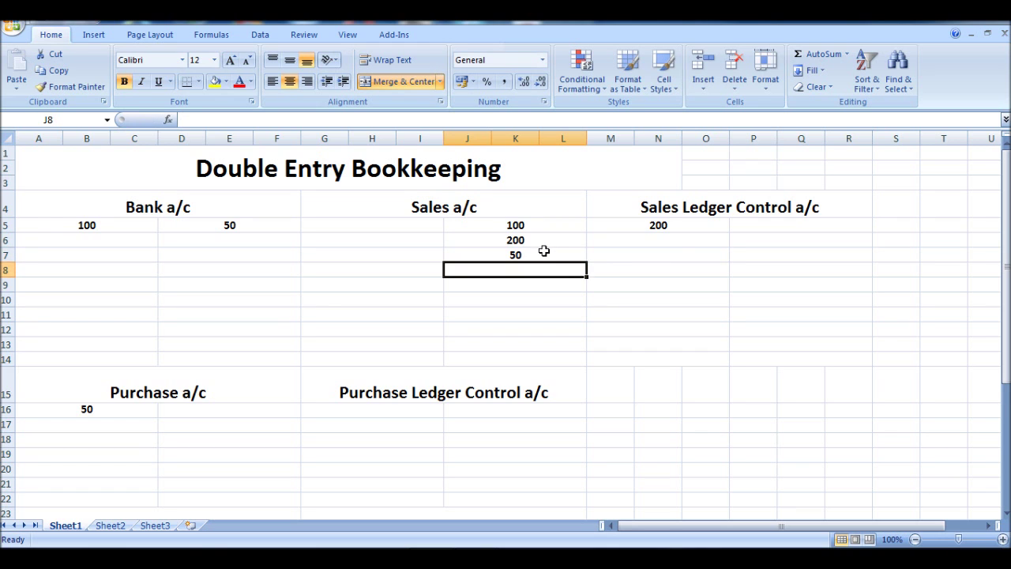
left_click(678, 239)
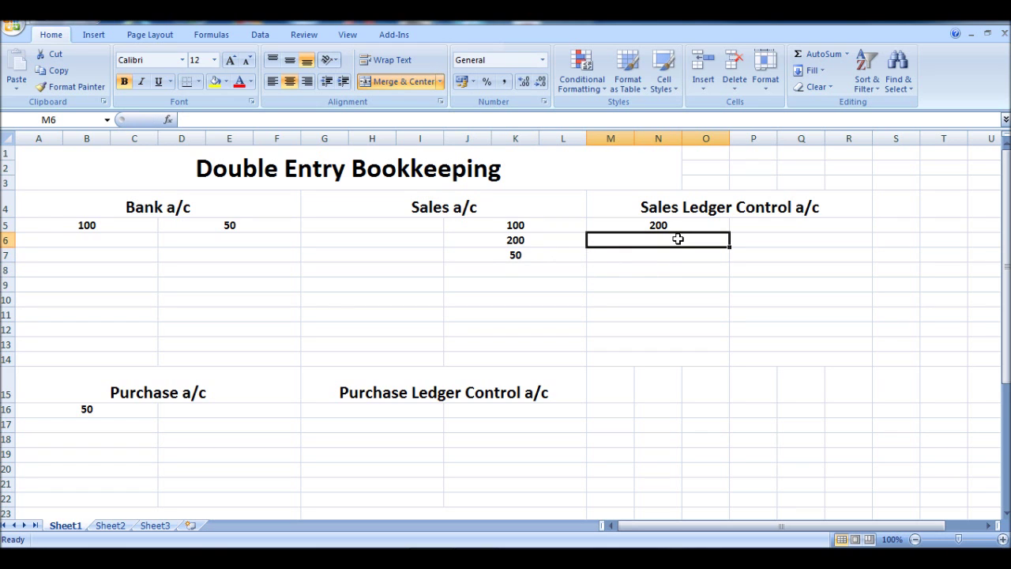
type("50")
key("Return")
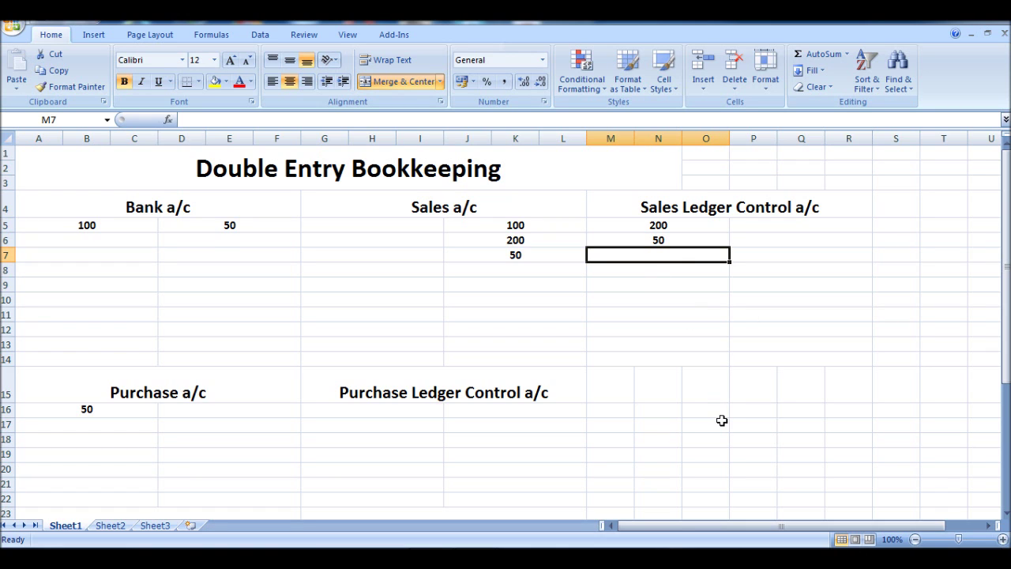
- Credit 200 to Sales Ledger Control a/c in cell P5
left_click(673, 226)
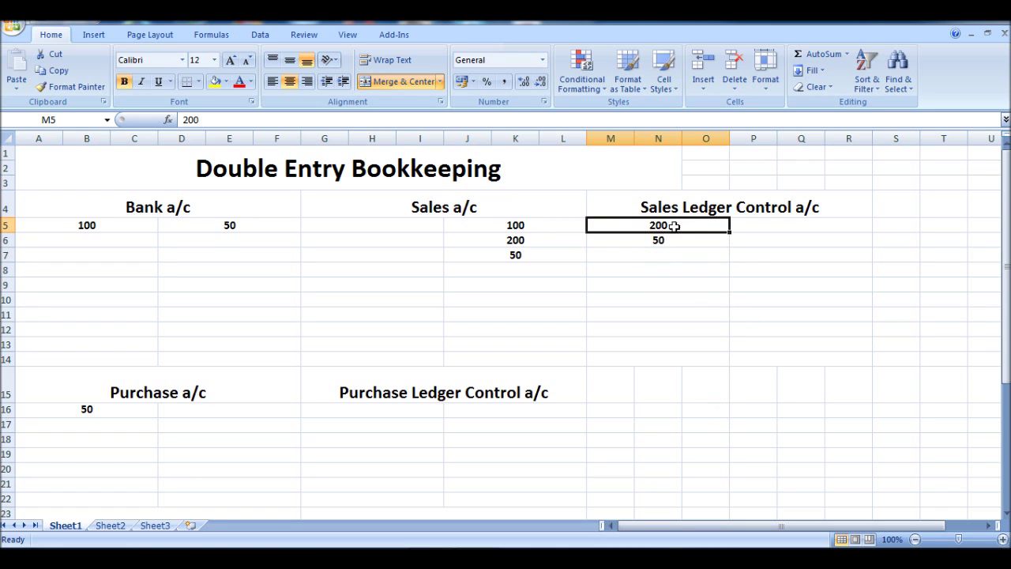
left_click(786, 226)
type("200")
key("Return")
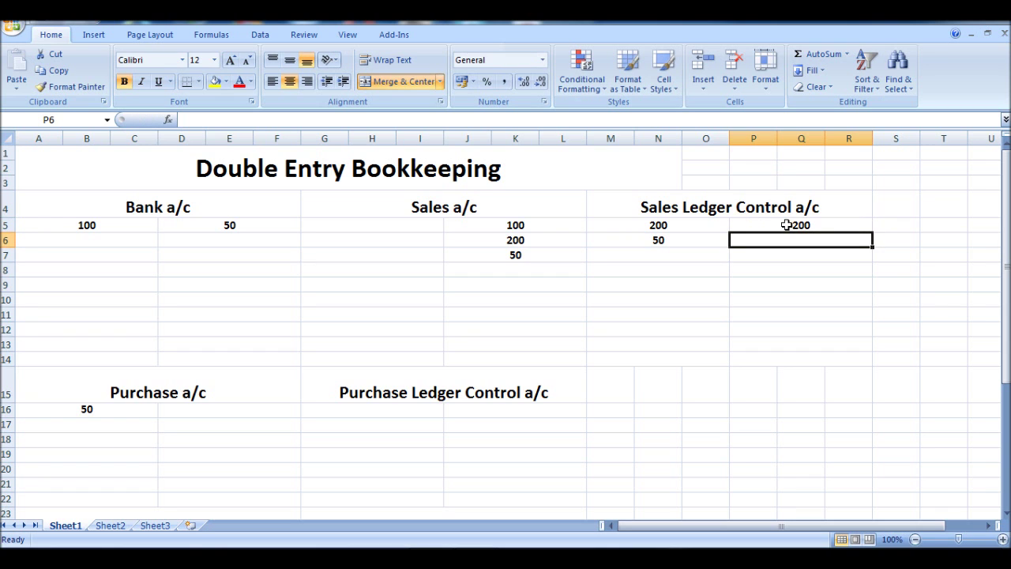
left_click(124, 242)
- Enter 200 in Bank a/c cell A6, 25 in Sales Ledger Control P6, and 25 in Bank A7
type("200")
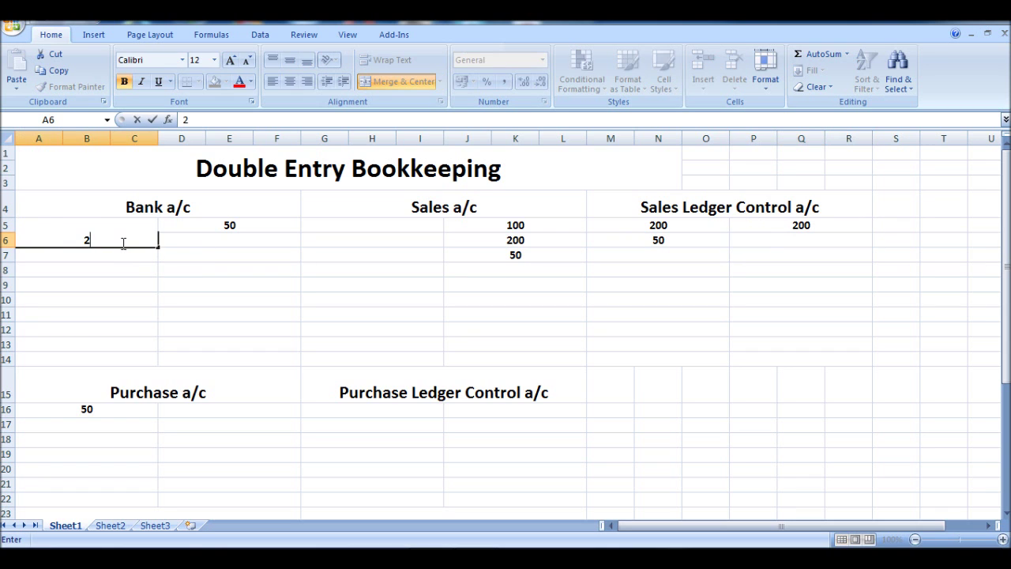
key("Return")
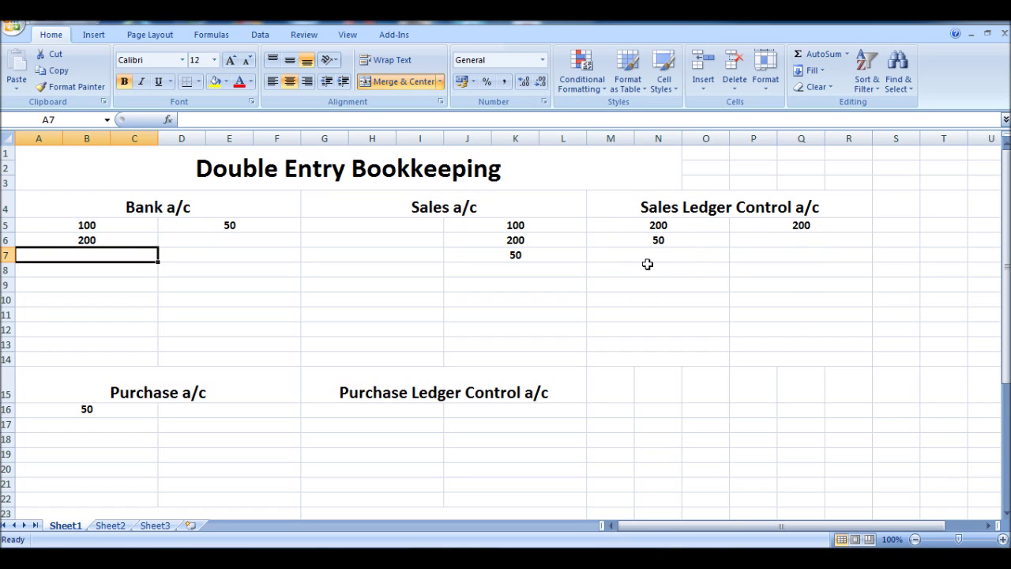
left_click(781, 241)
type("25")
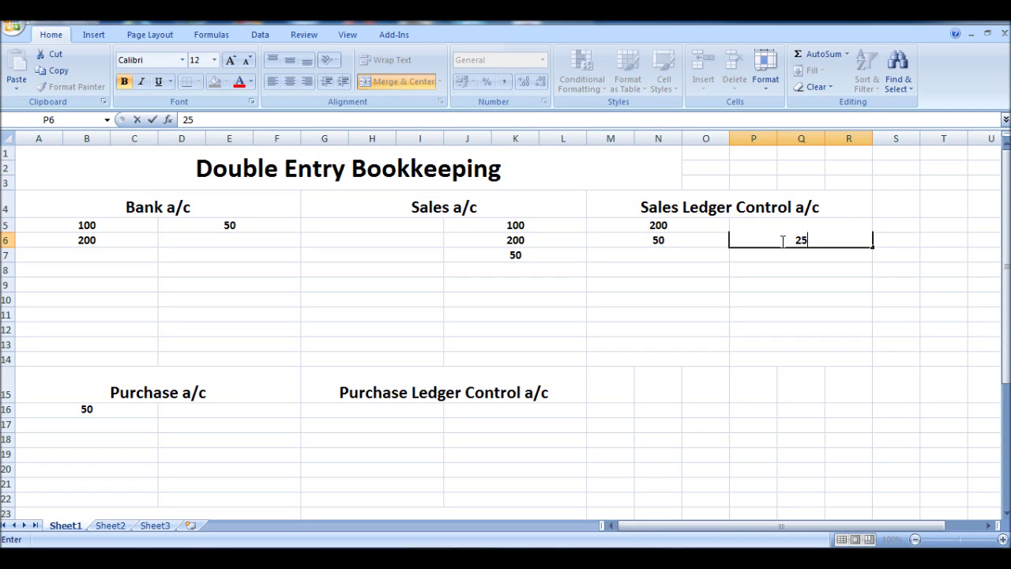
key("Return")
left_click(154, 251)
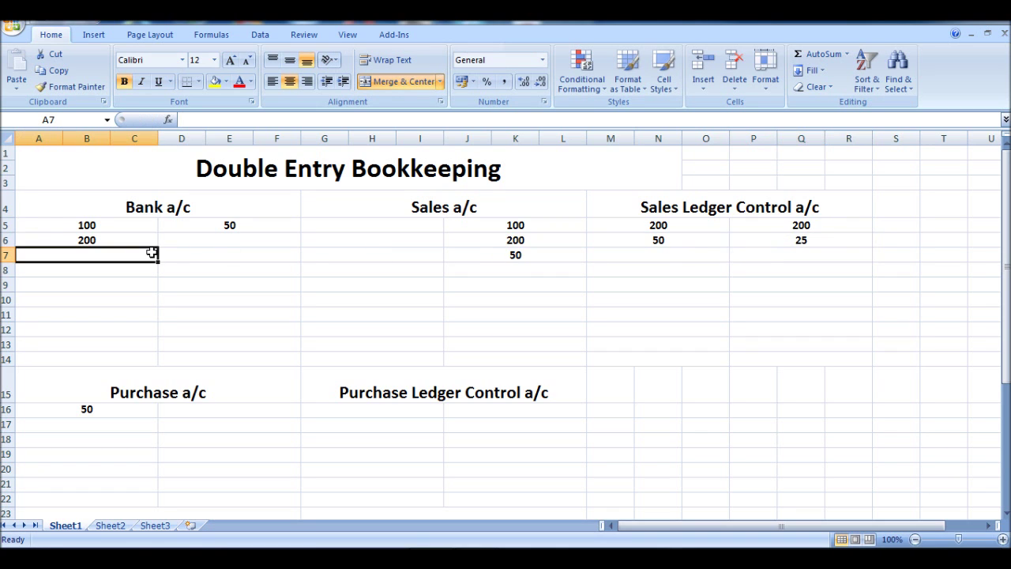
type("25")
key("Return")
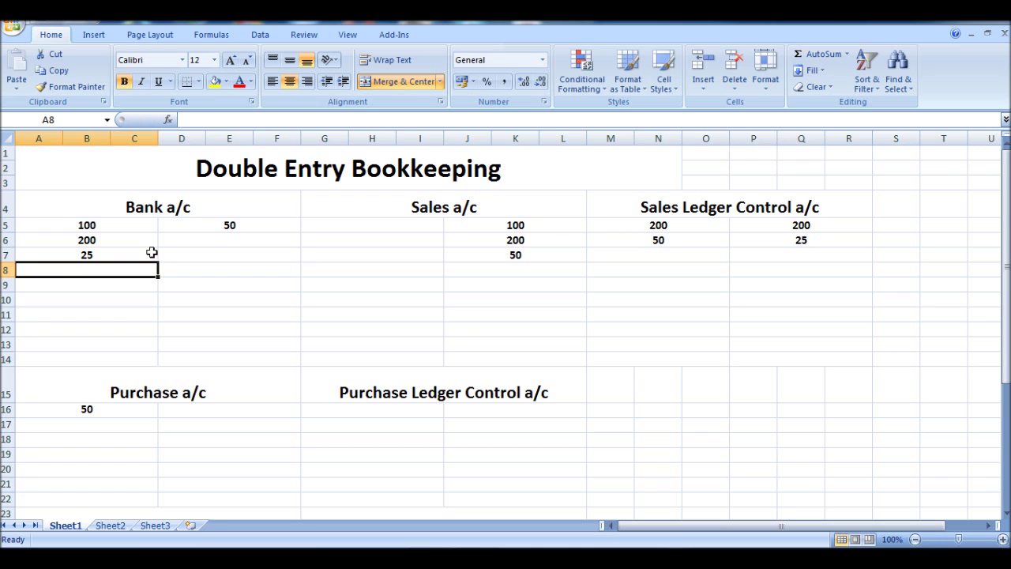
- Enter 25 in Sales Ledger Control credit cell P7 and another 25 in Bank a/c A8
left_click(814, 251)
type("25")
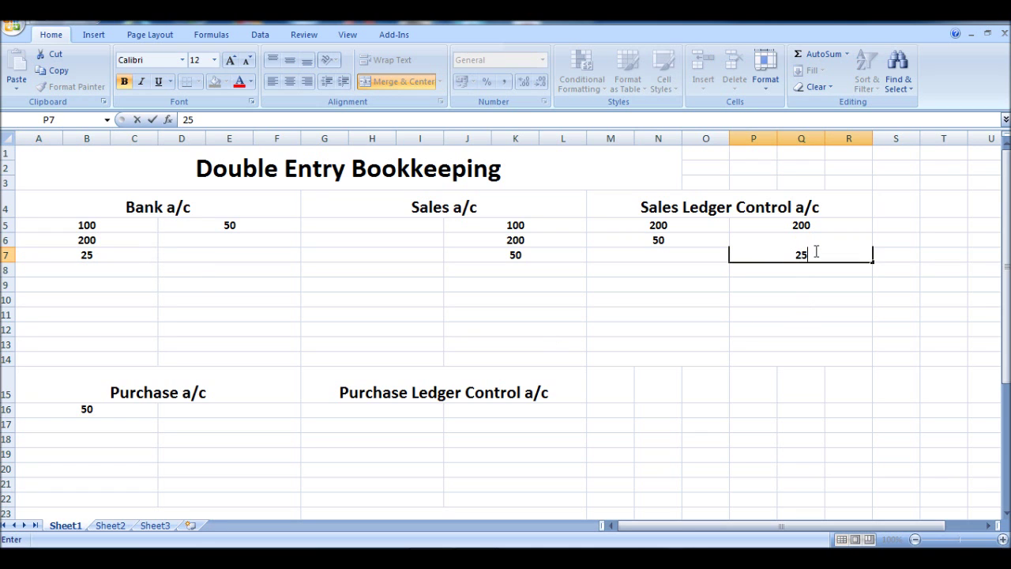
left_click(765, 330)
left_click(97, 272)
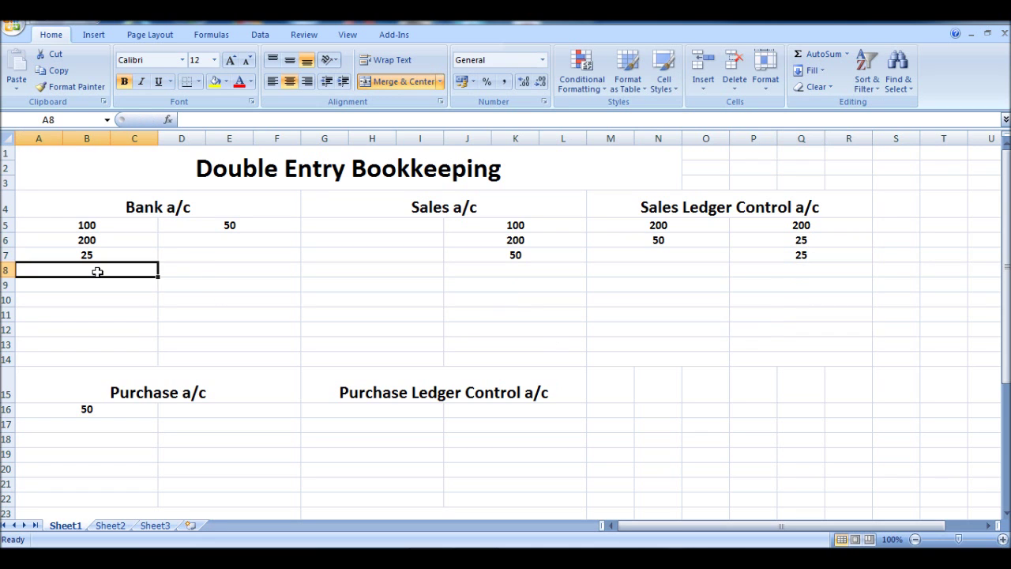
type("25")
key("Return")
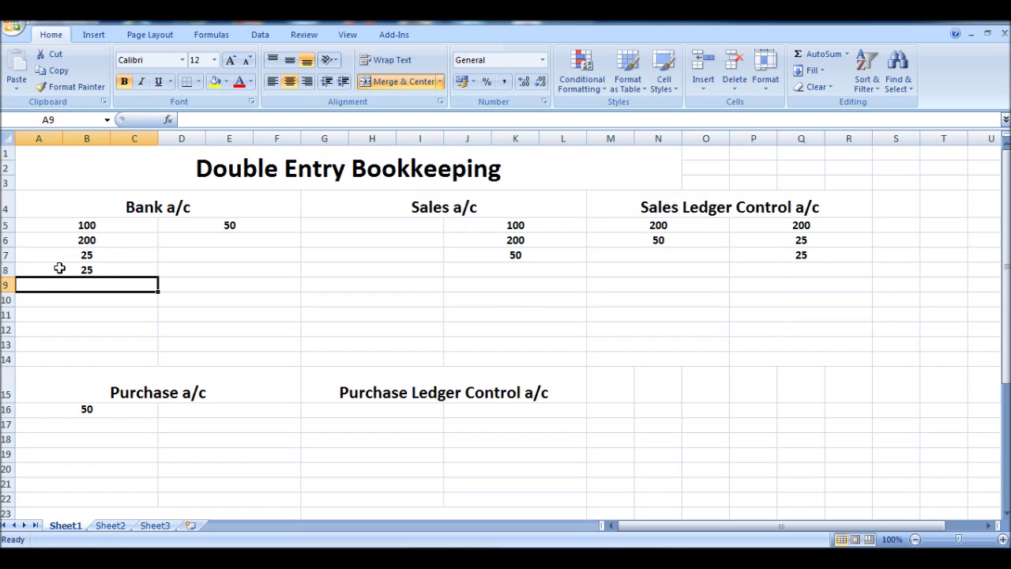
left_click(658, 226)
left_click(658, 241)
left_click(658, 224)
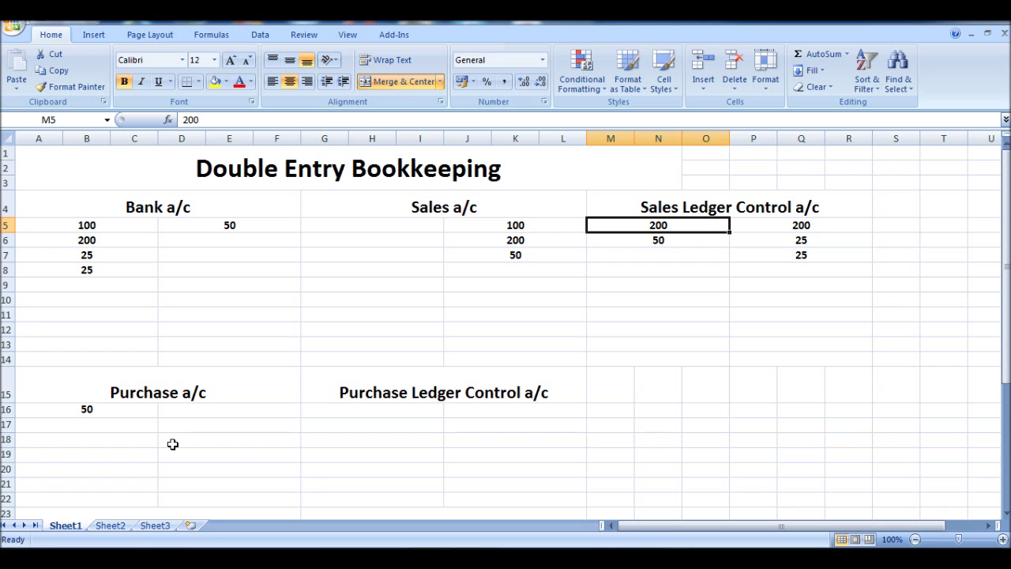
scroll(172, 444, "down", 2)
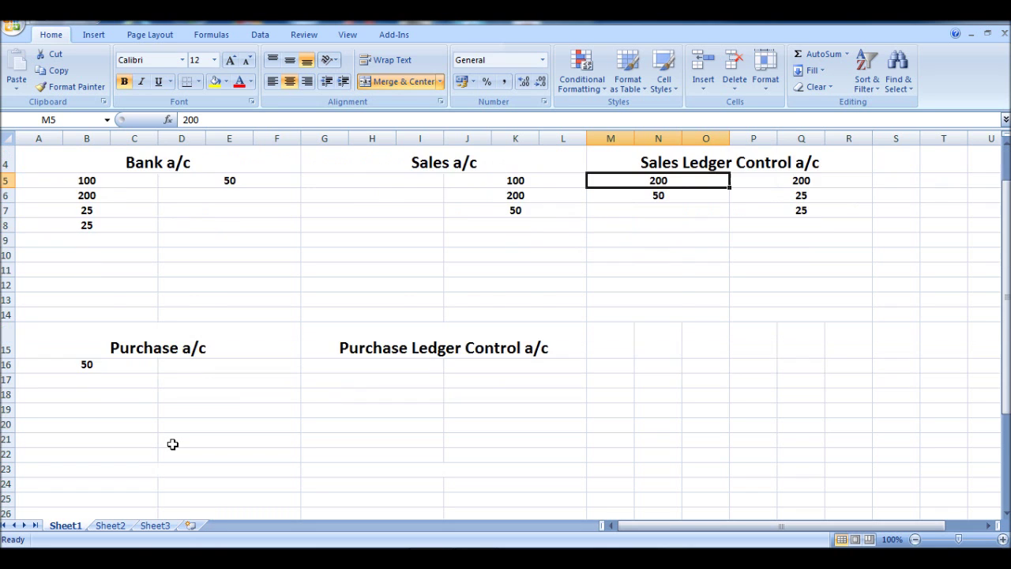
scroll(172, 446, "up", 1)
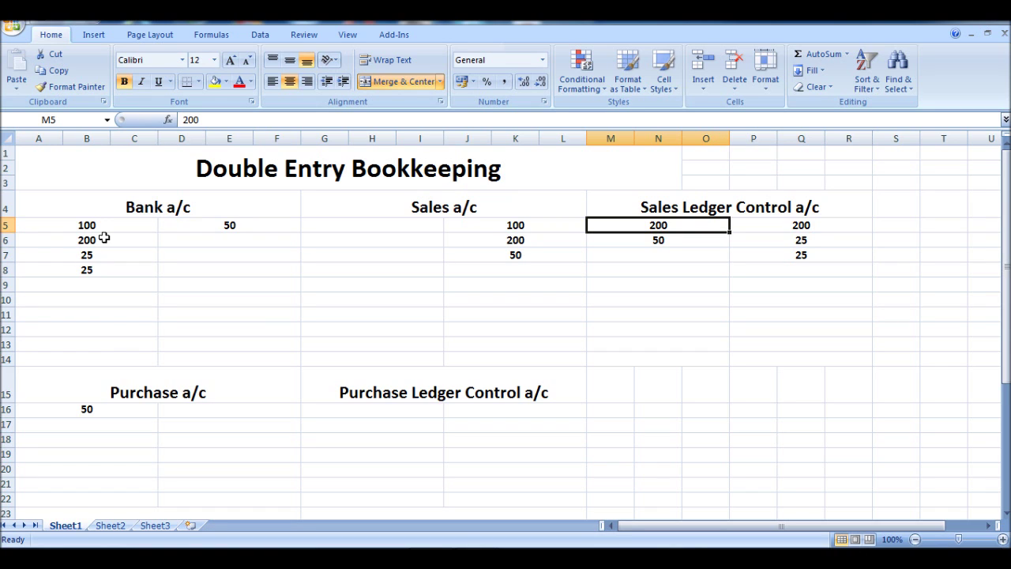
scroll(104, 238, "down", 1)
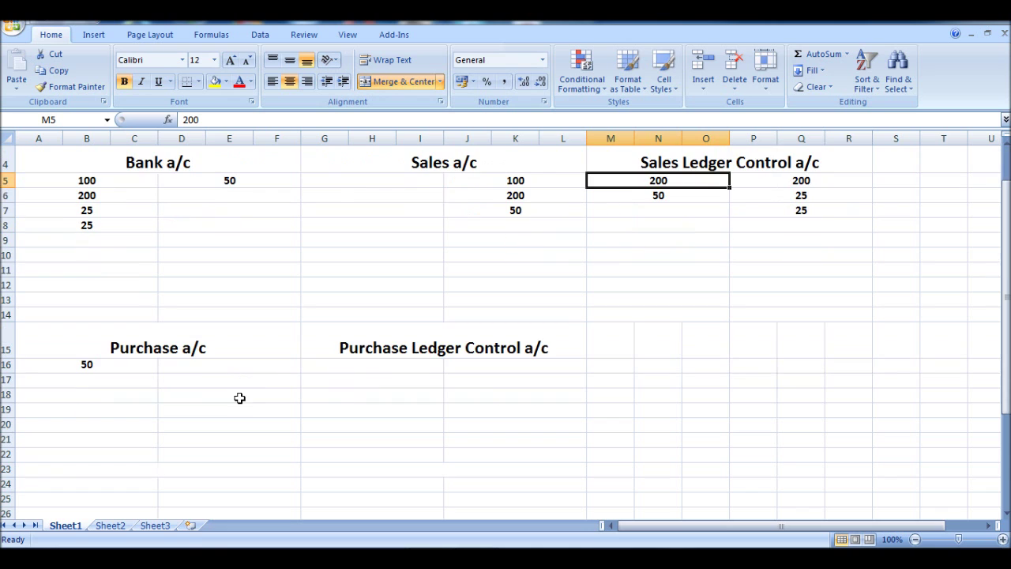
- Enter 100 in Purchase a/c cell A17 and a 100 credit in Purchase Ledger Control J16
left_click(121, 384)
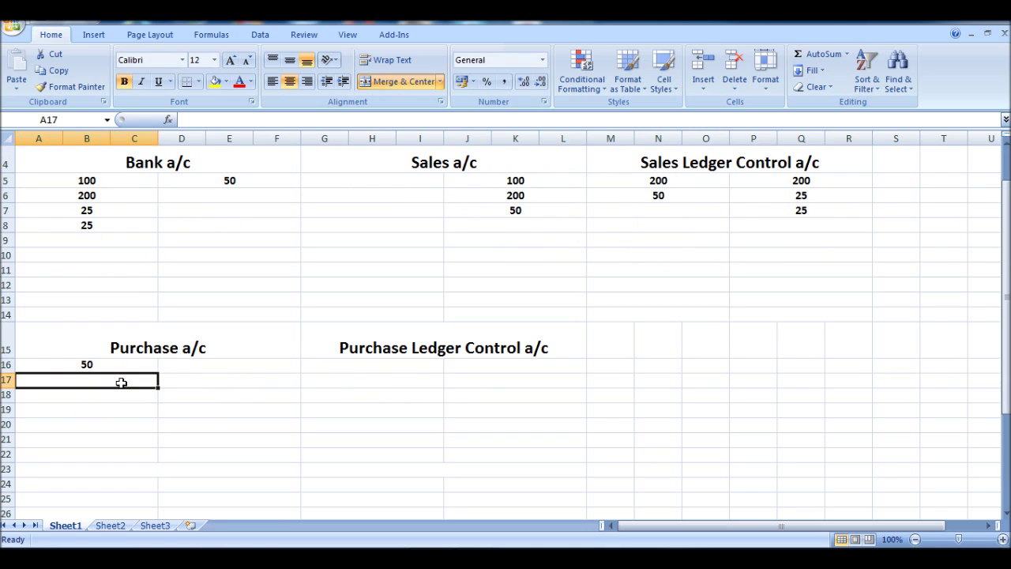
type("100")
key("Return")
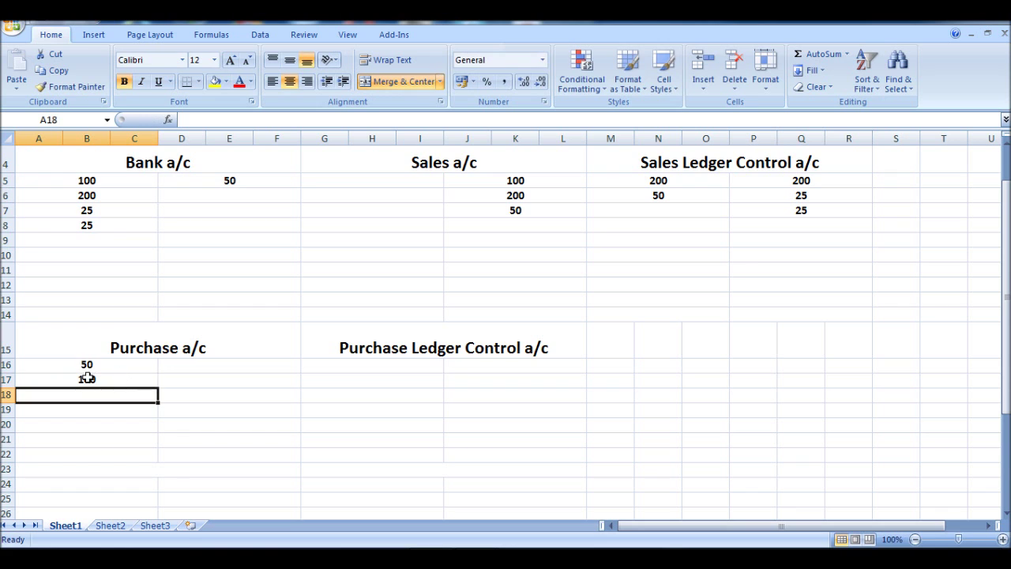
left_click(546, 368)
type("100")
key("Return")
left_click(662, 162)
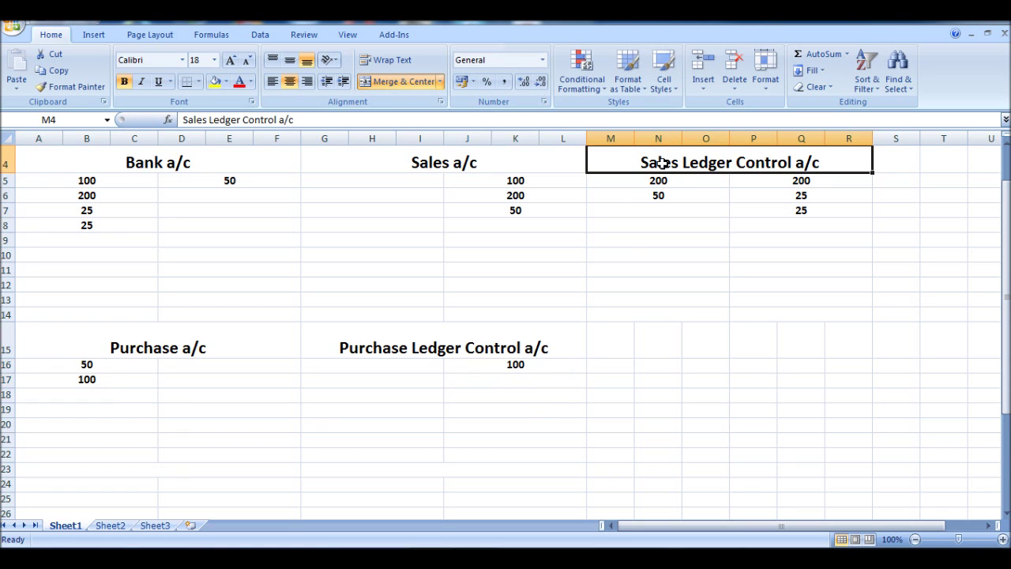
left_click(375, 349)
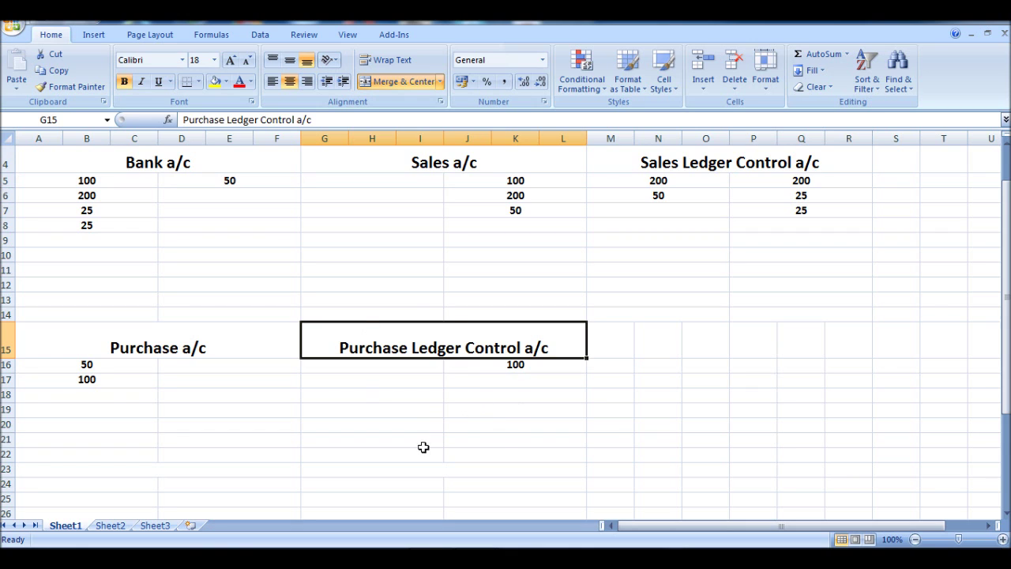
- Enter 500 in Purchase a/c debit cell A18
left_click(478, 381)
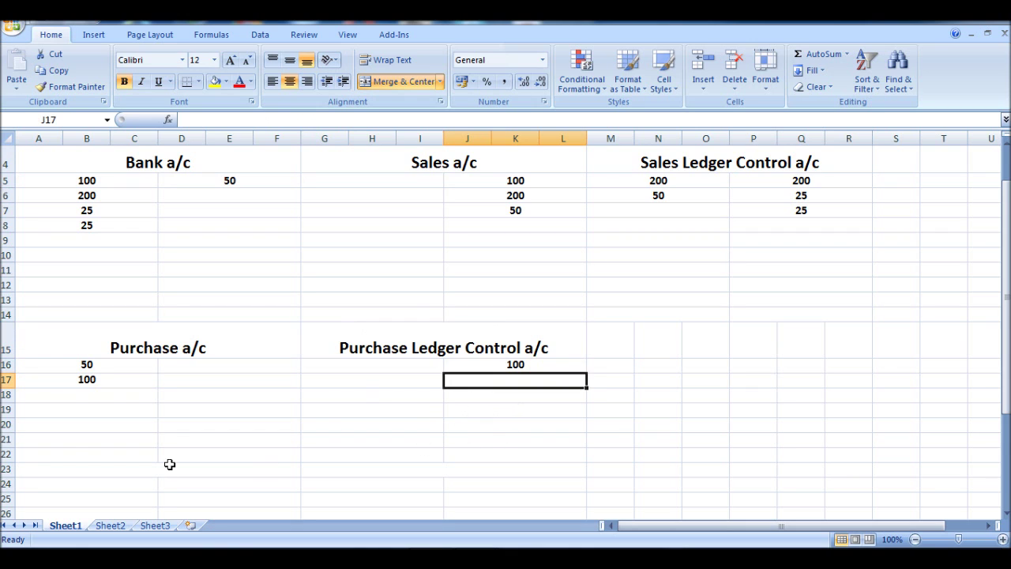
left_click(104, 396)
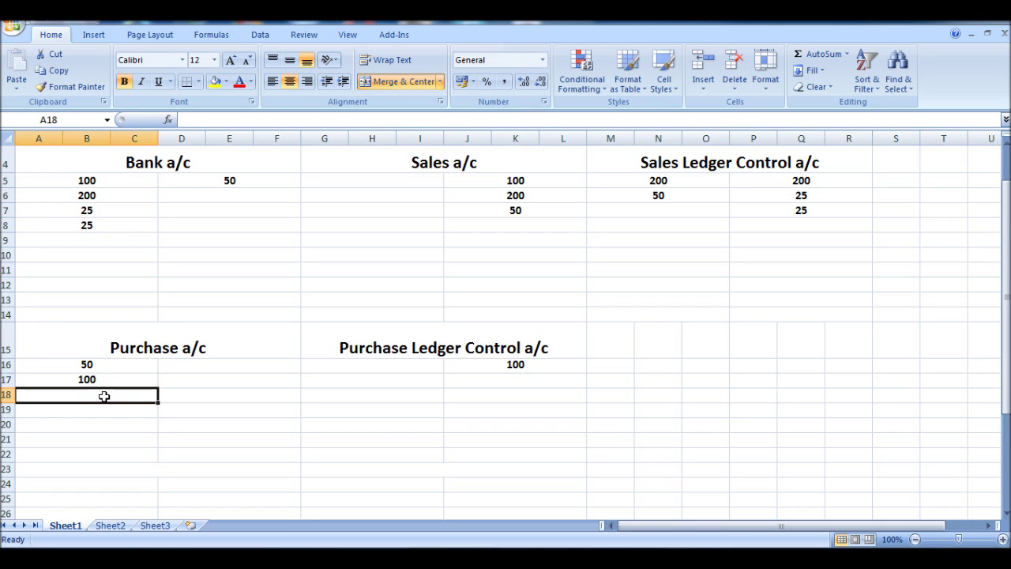
type("500")
key("Return")
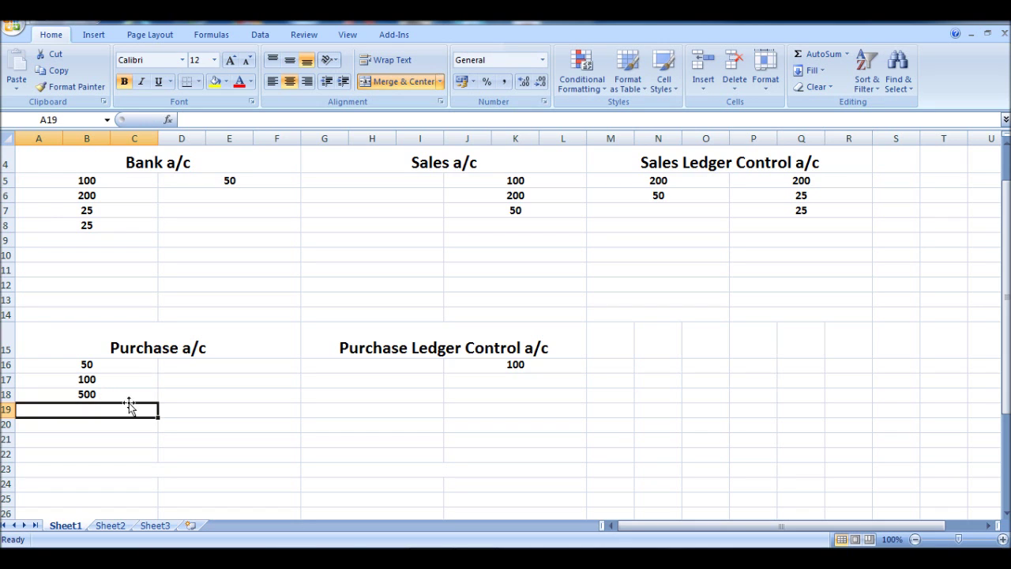
- Enter 500 in Purchase Ledger Control J17, 100 in Bank a/c D6, and 100 in G16
left_click(476, 378)
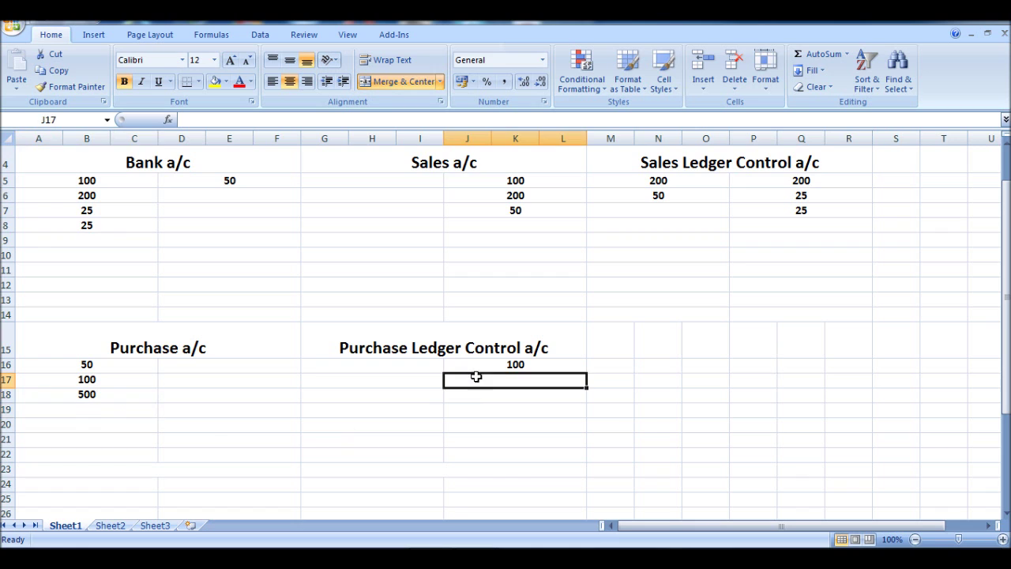
type("500")
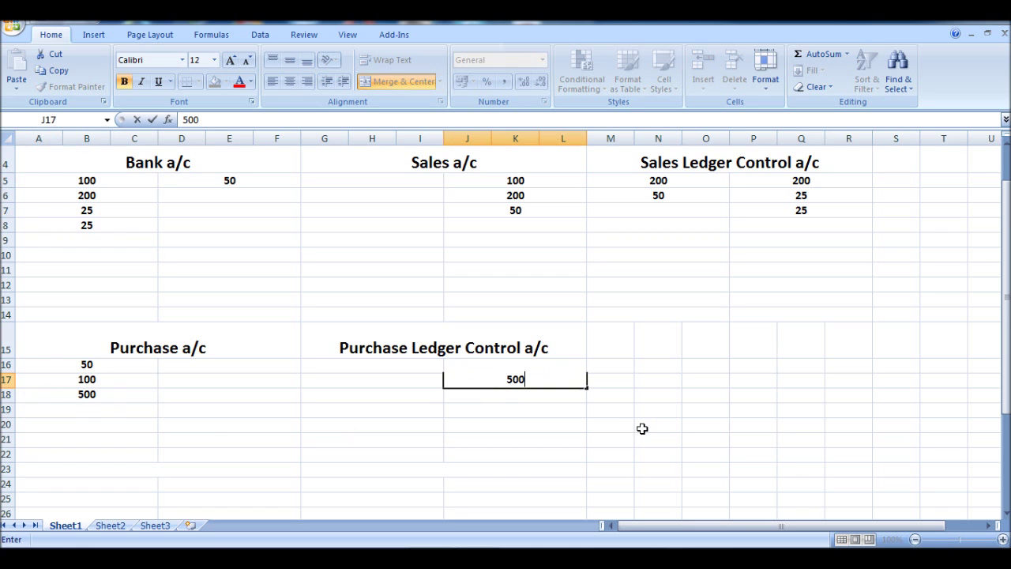
key("Return")
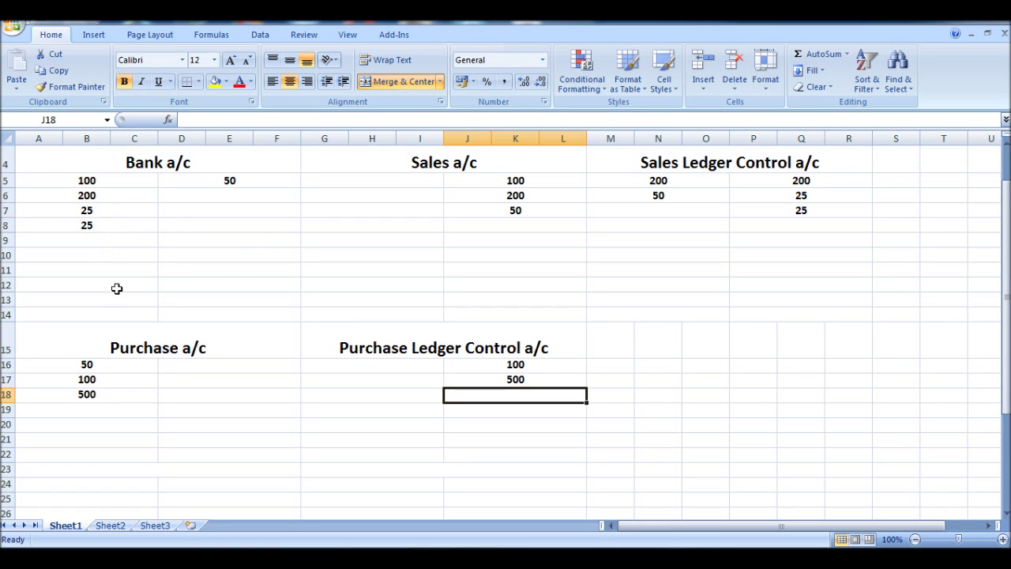
left_click(230, 191)
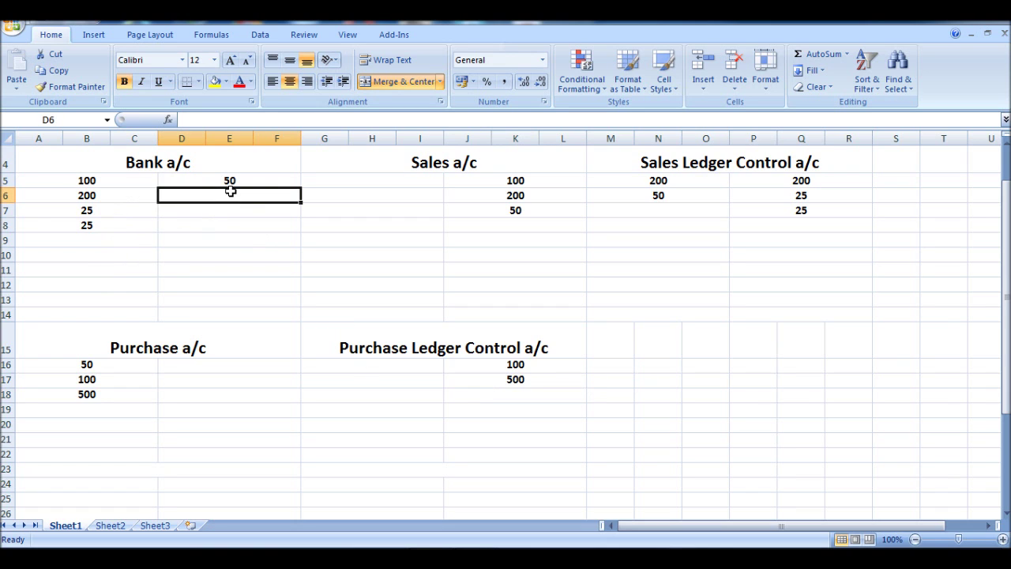
type("100")
key("Return")
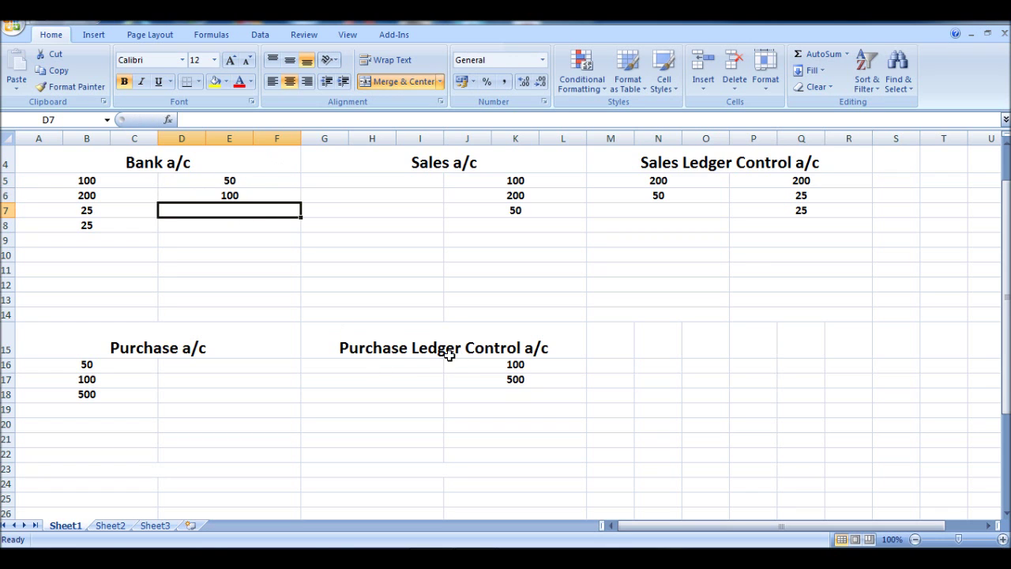
left_click(409, 364)
type("100")
key("Return")
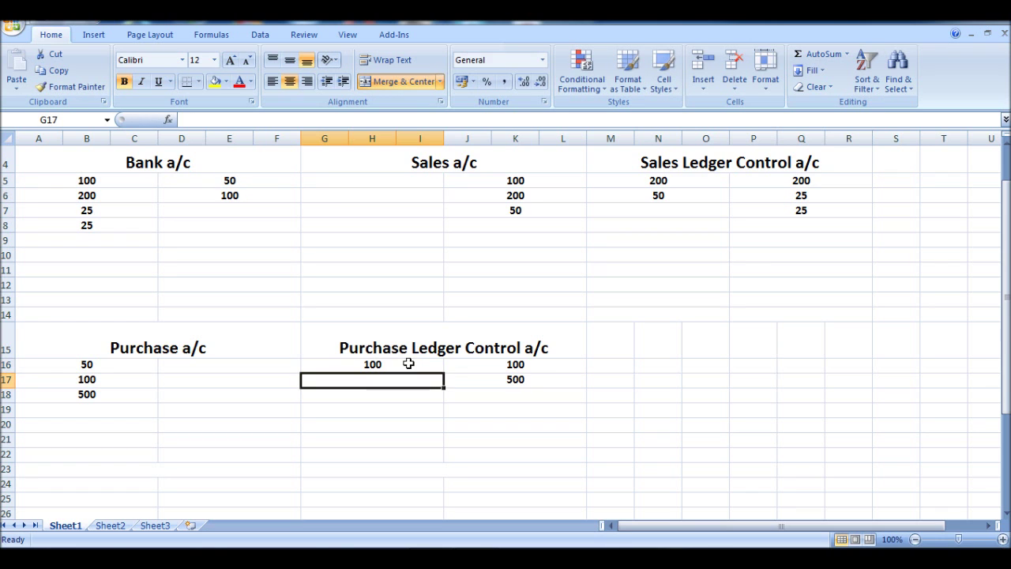
- Apply strikethrough font to the matching 100 entries in cells G16:L16
left_click_drag(408, 363, 497, 365)
right_click(496, 365)
left_click(584, 307)
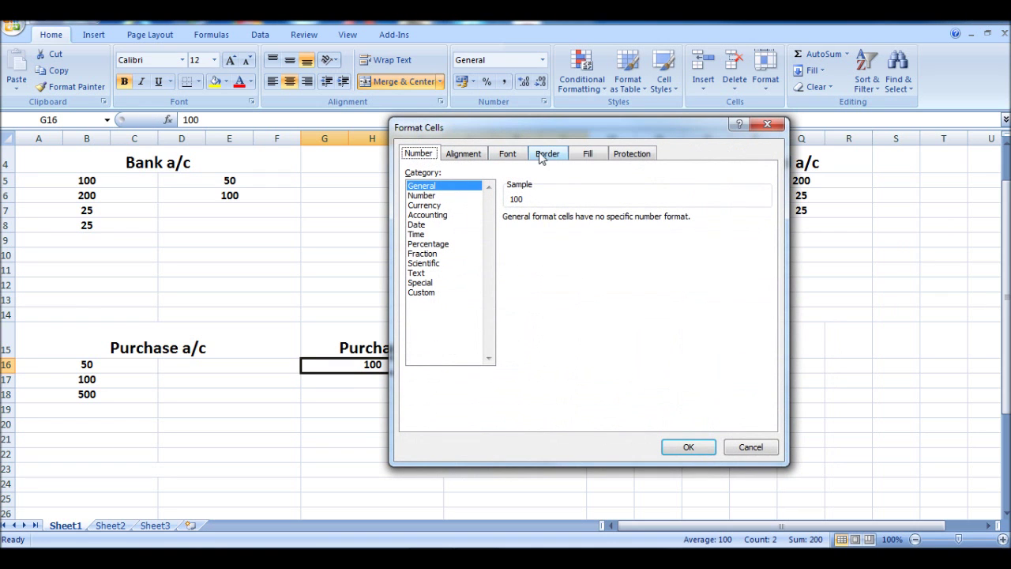
left_click(476, 156)
left_click(509, 155)
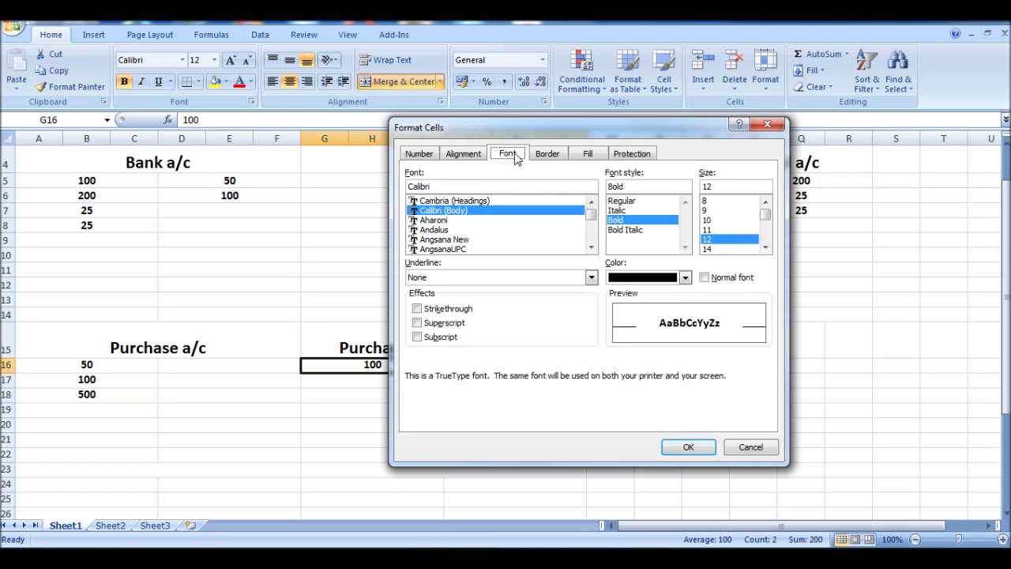
left_click(419, 309)
left_click(686, 448)
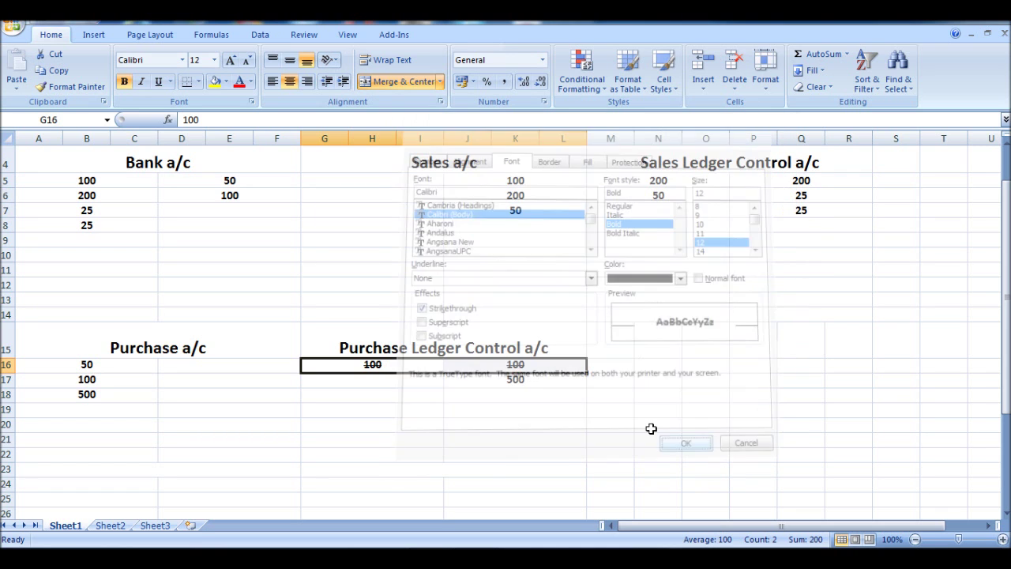
left_click(395, 409)
- Tick strikethrough in Format Cells for the Sales Ledger Control entries M5:R7
scroll(669, 330, "up", 1)
left_click_drag(691, 225, 760, 249)
right_click(763, 250)
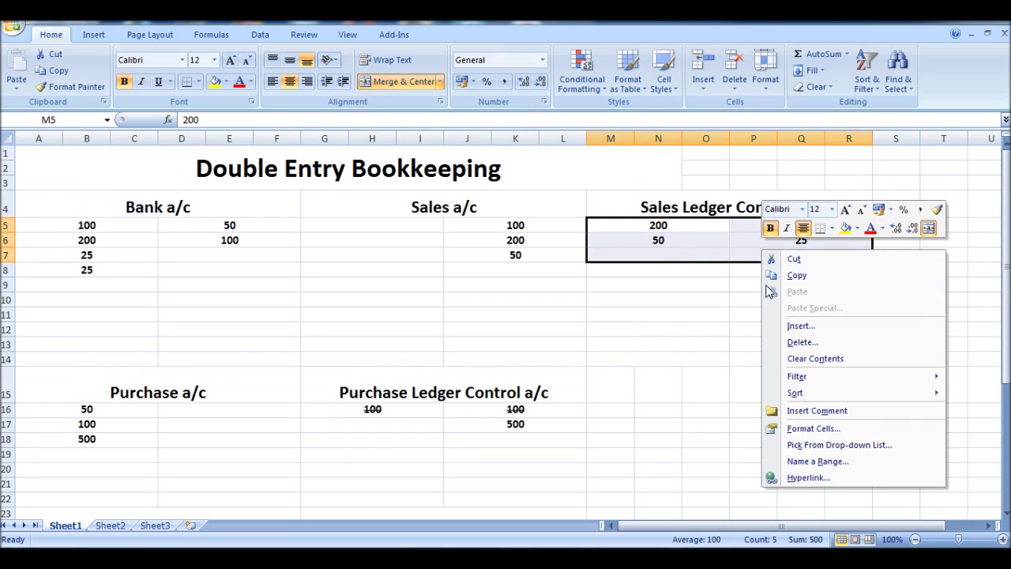
left_click(825, 428)
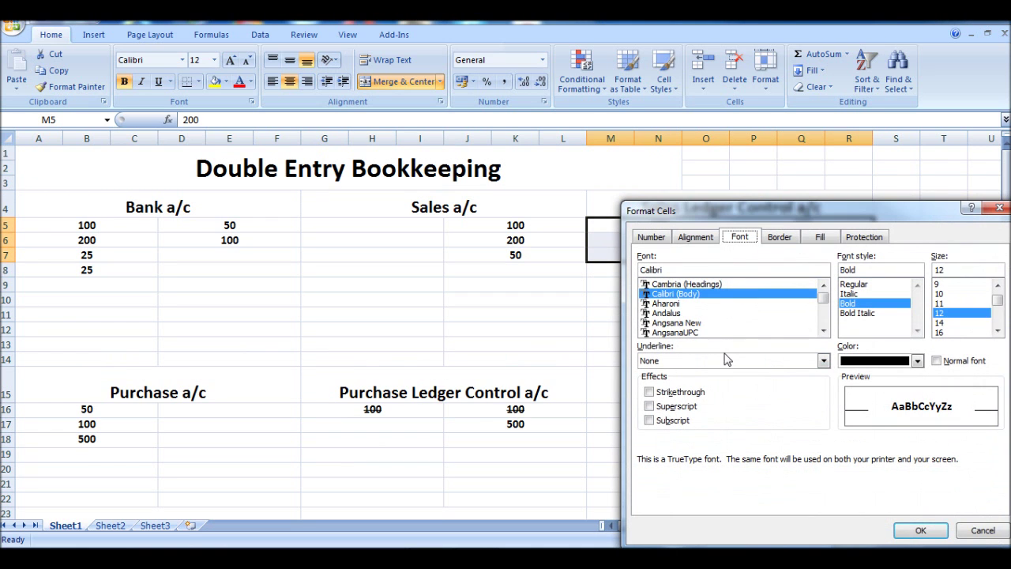
left_click(679, 392)
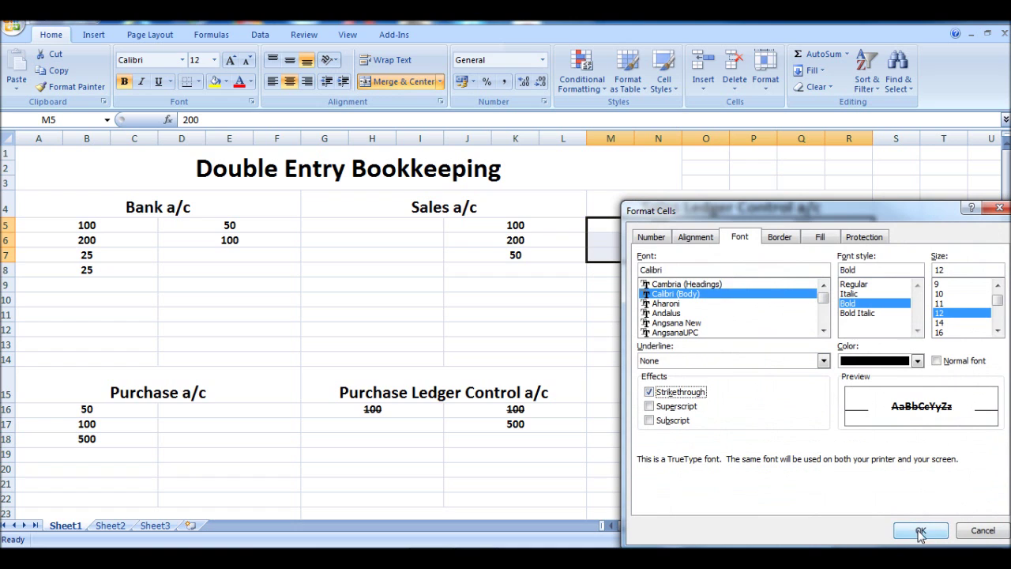